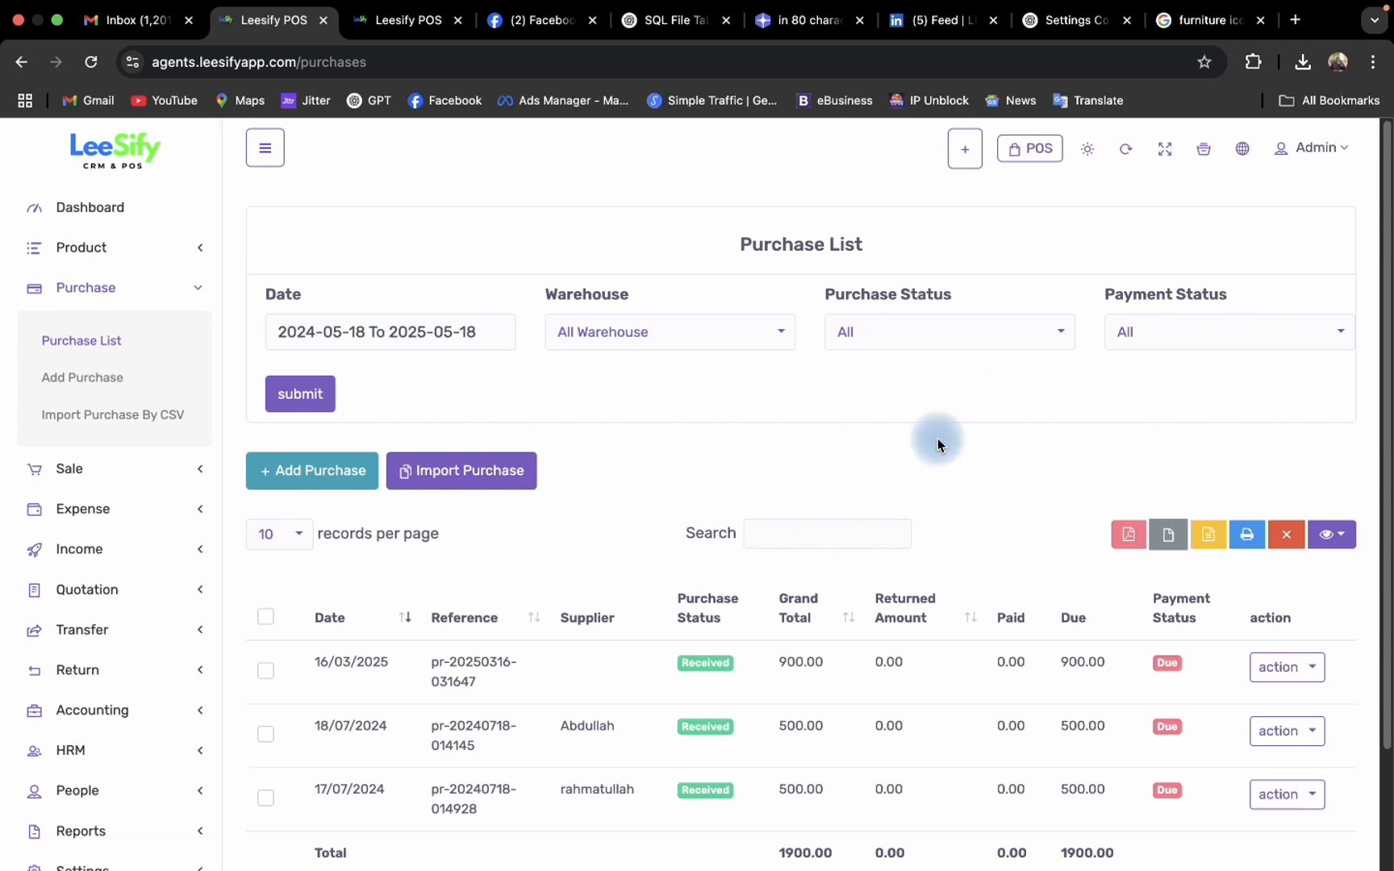
# - Choose Shop 1 as the warehouse filter for the purchase list
pyautogui.scroll(-1, 919, 441)
pyautogui.scroll(-1, 915, 442)
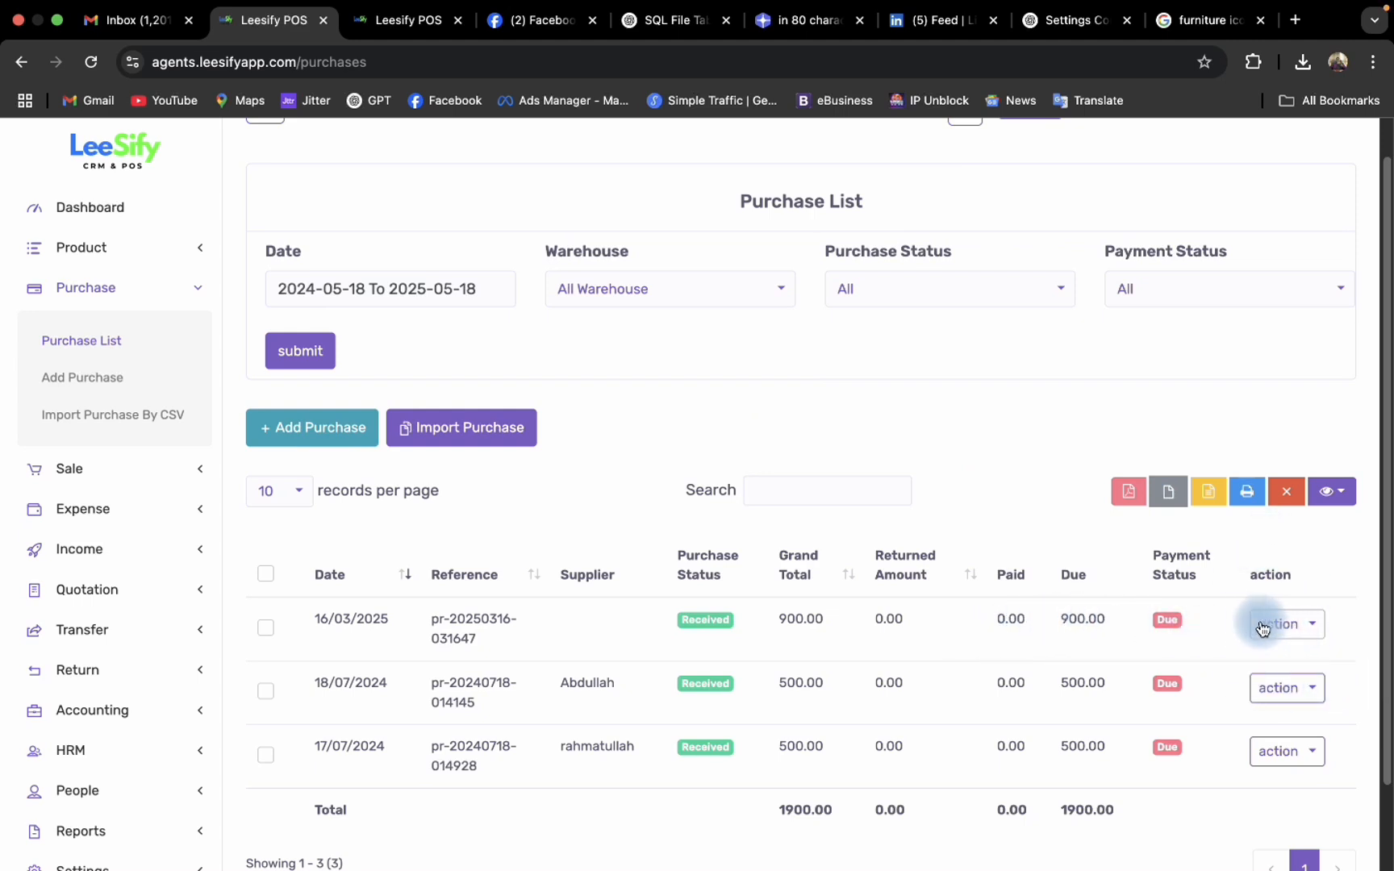
pyautogui.scroll(-2, 1249, 627)
pyautogui.scroll(3, 516, 509)
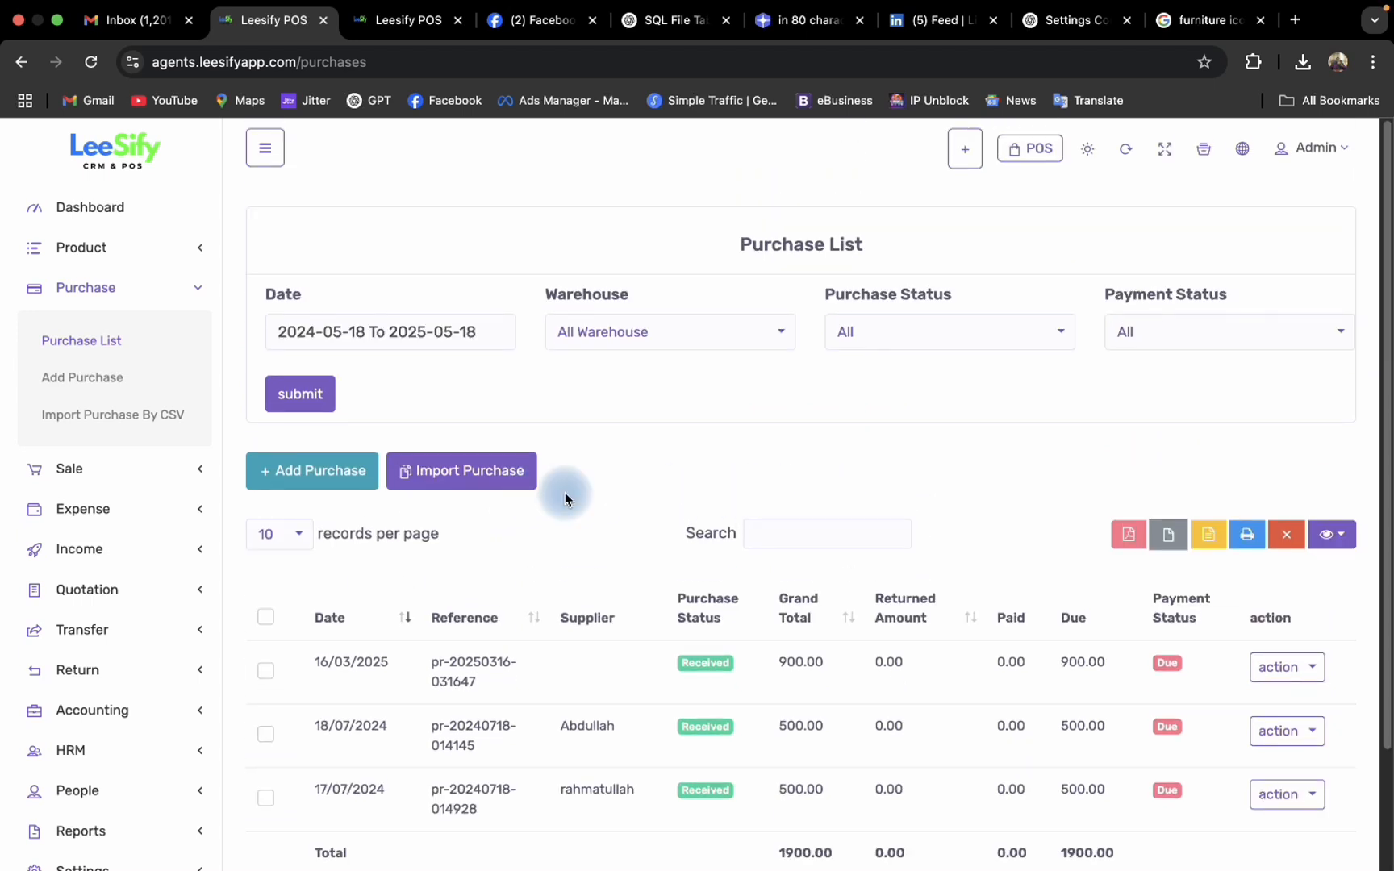
pyautogui.scroll(-1, 702, 504)
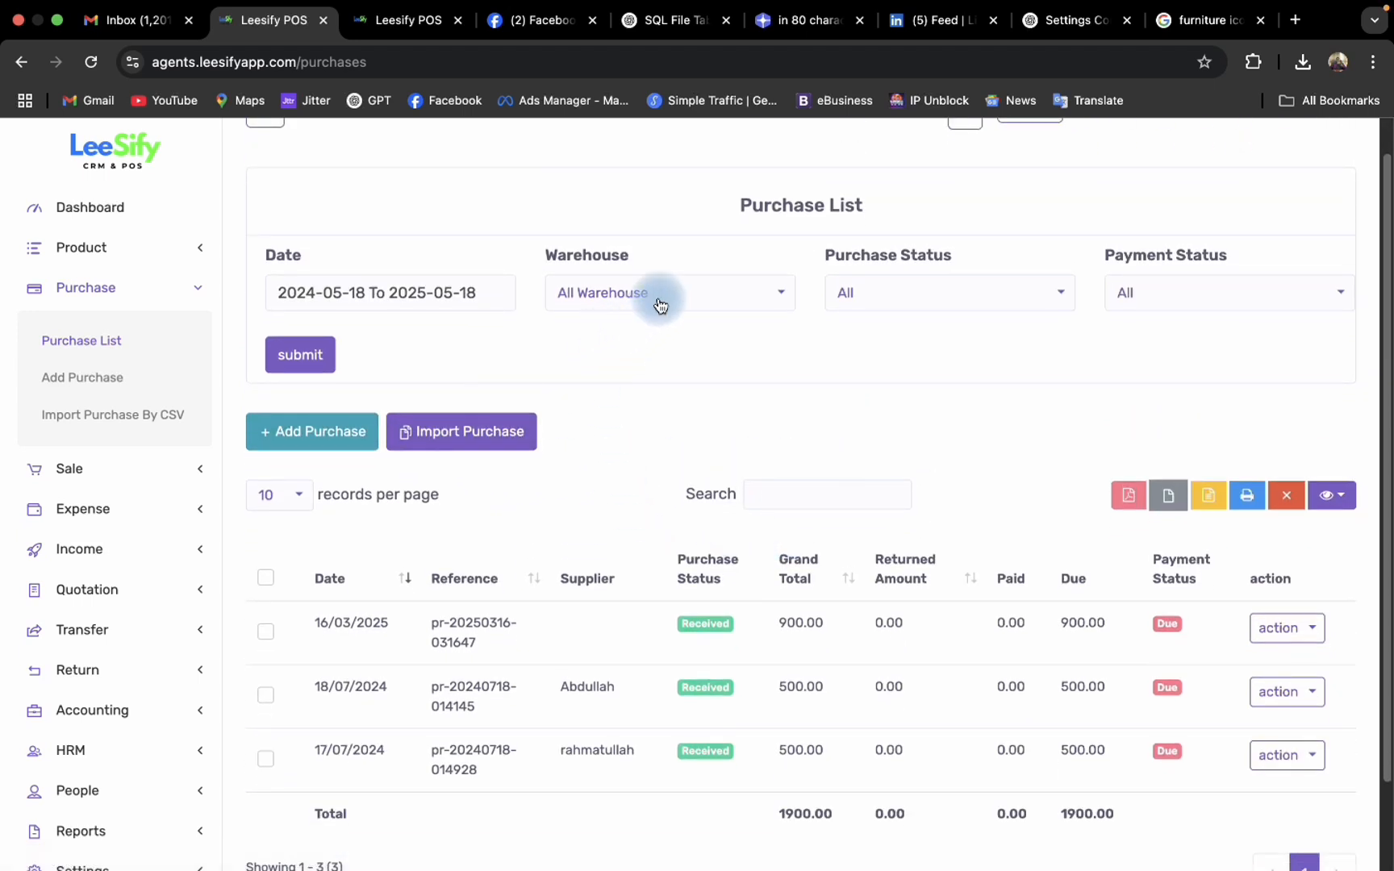
pyautogui.click(586, 311)
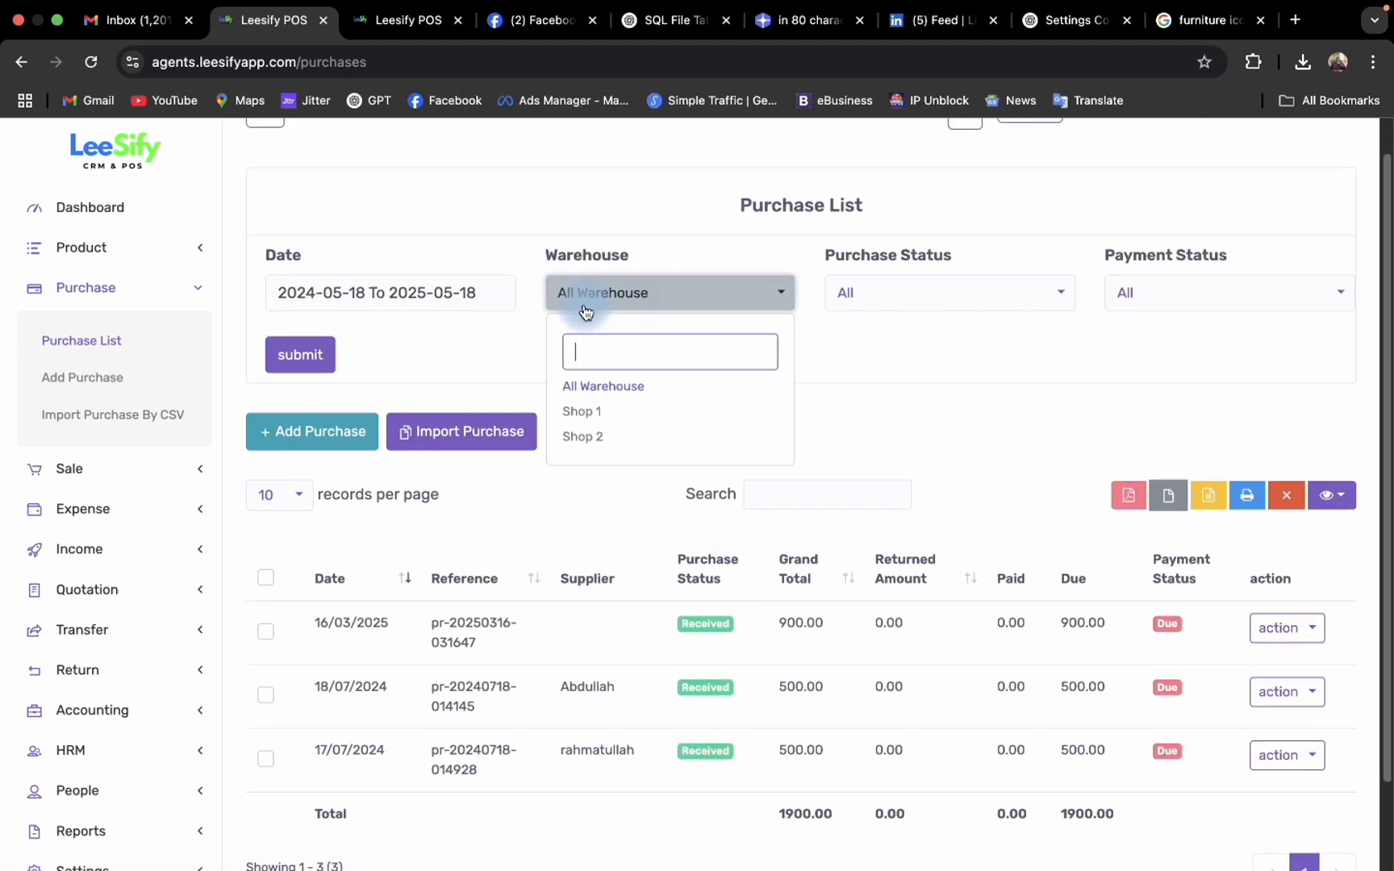
pyautogui.click(627, 414)
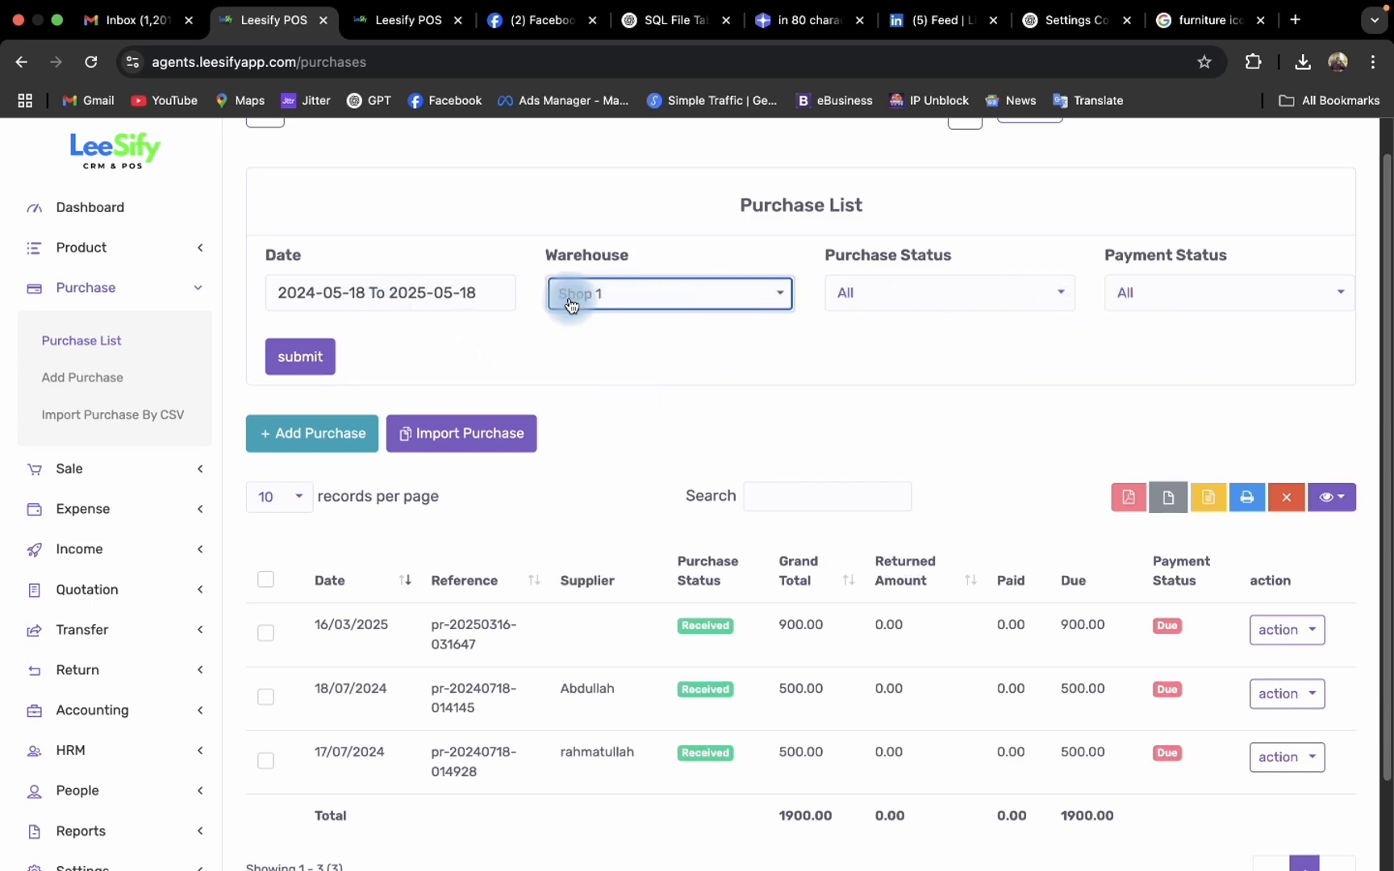
# - Examine the date range and payment status filter options of the purchase list
pyautogui.click(440, 296)
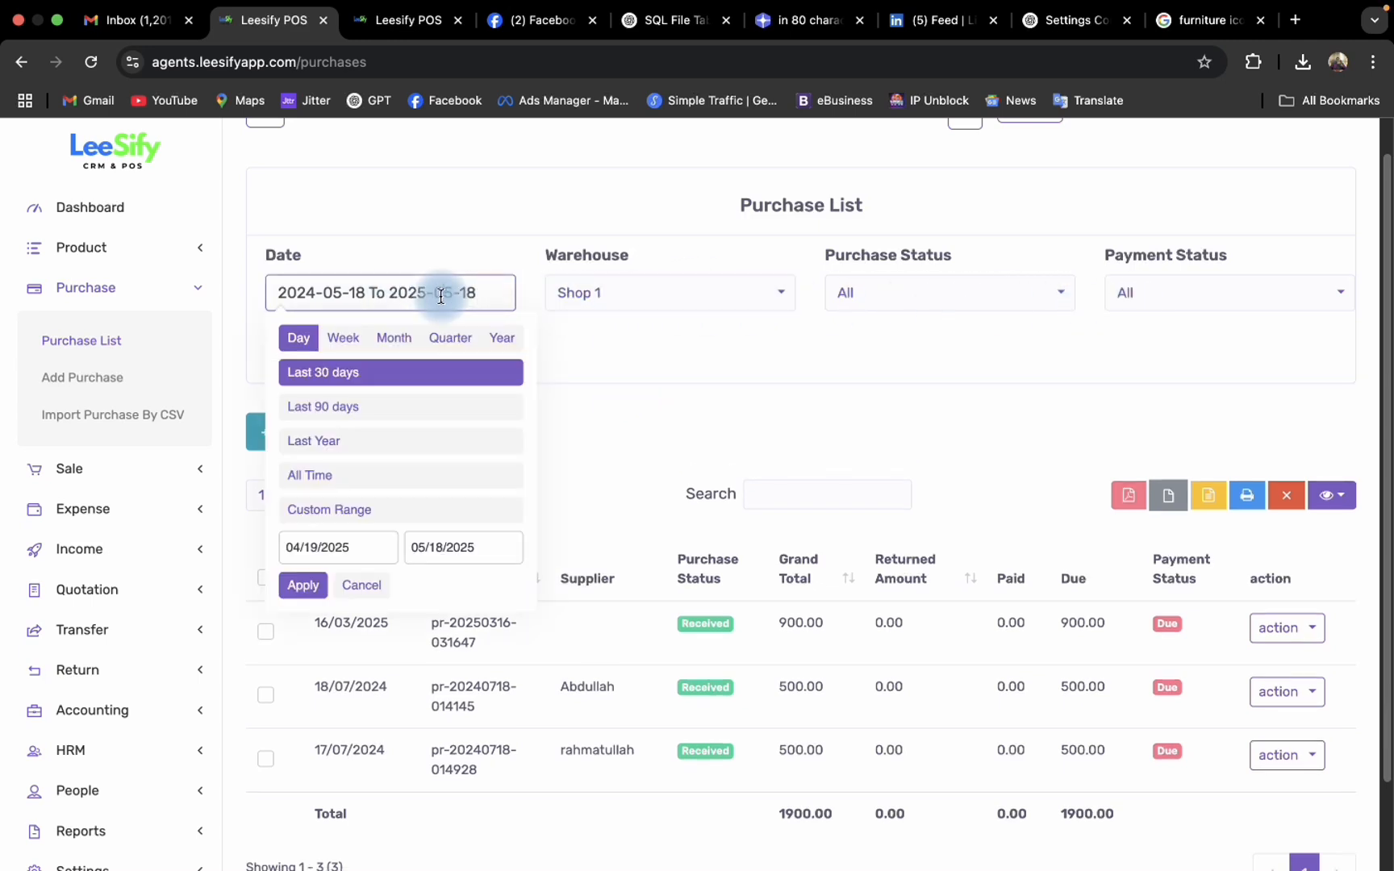
pyautogui.click(1162, 309)
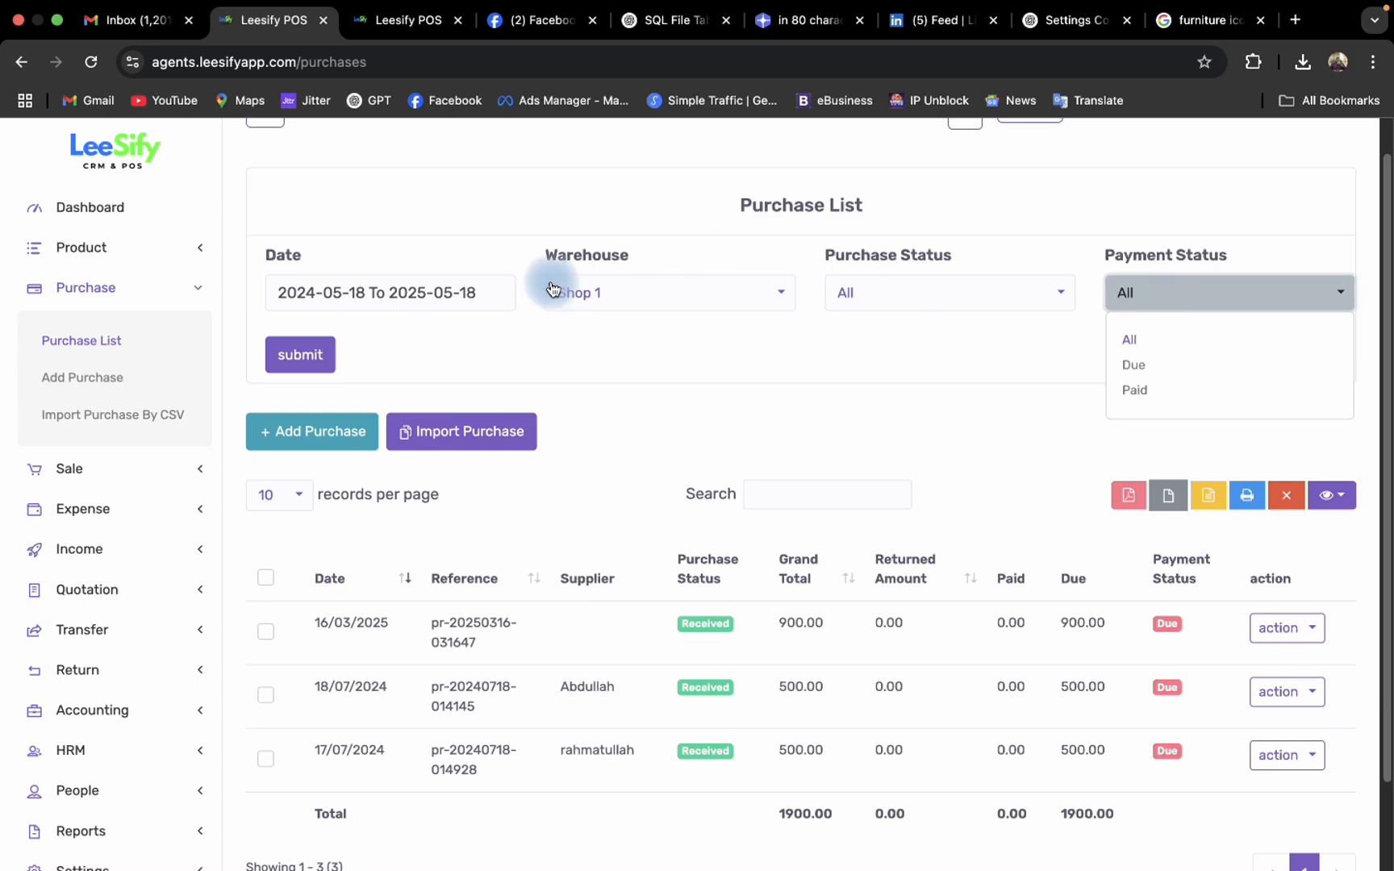
pyautogui.scroll(1, 573, 383)
pyautogui.click(907, 254)
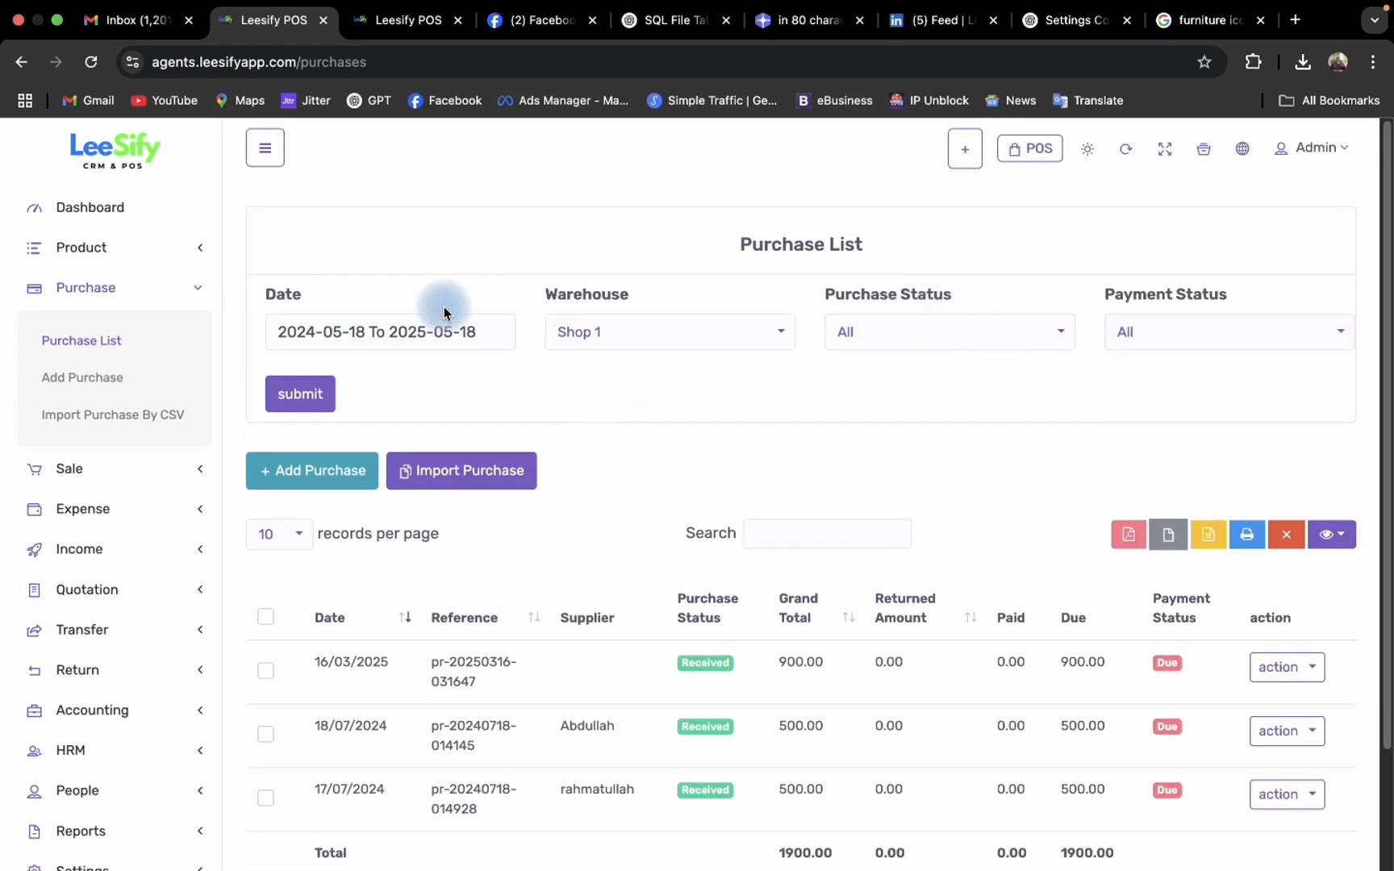
# - Start a new purchase dated 18-05-2025 for the Shop 1 warehouse
pyautogui.click(91, 395)
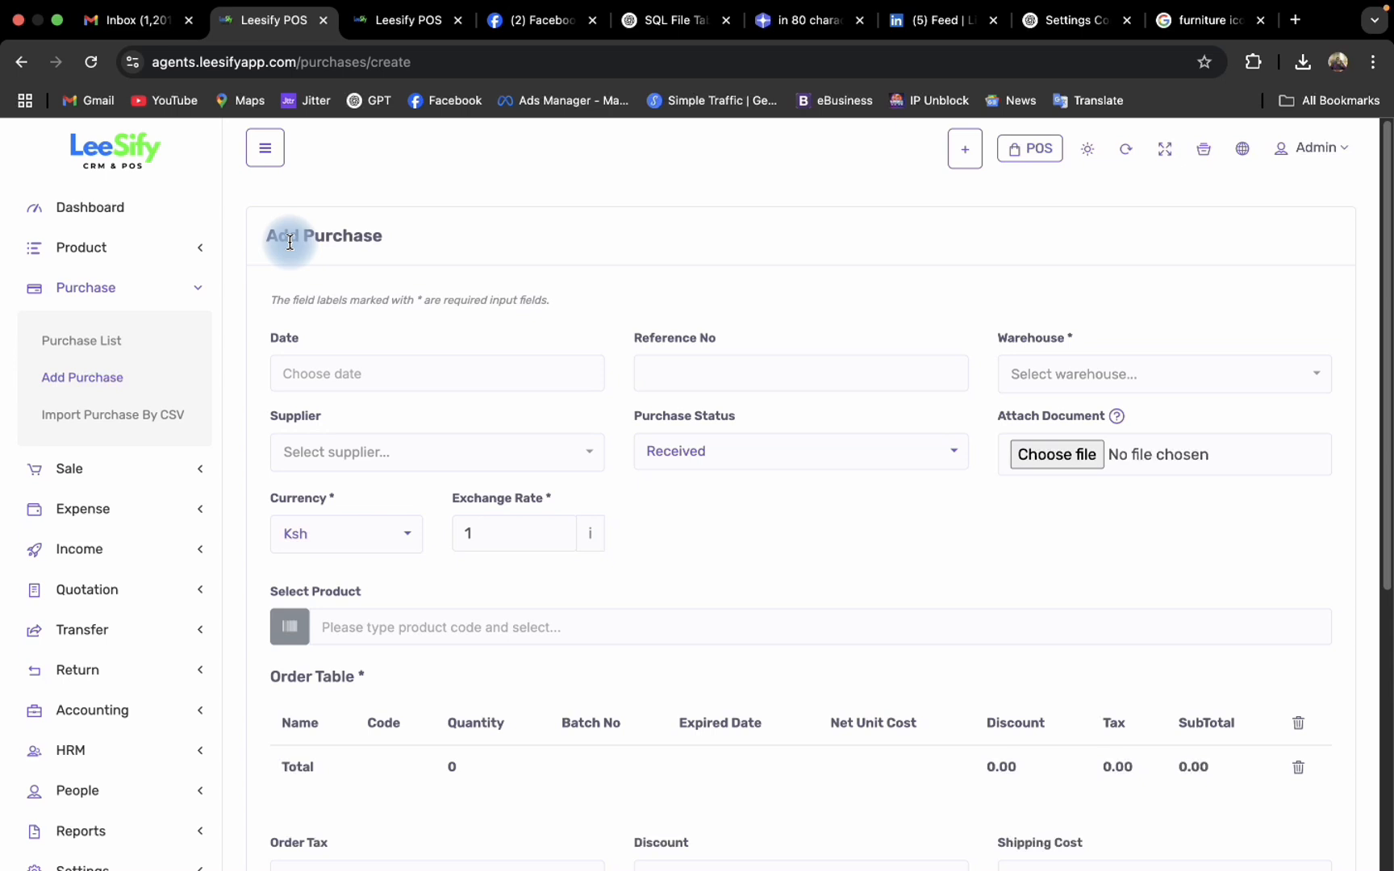
pyautogui.scroll(-1, 289, 242)
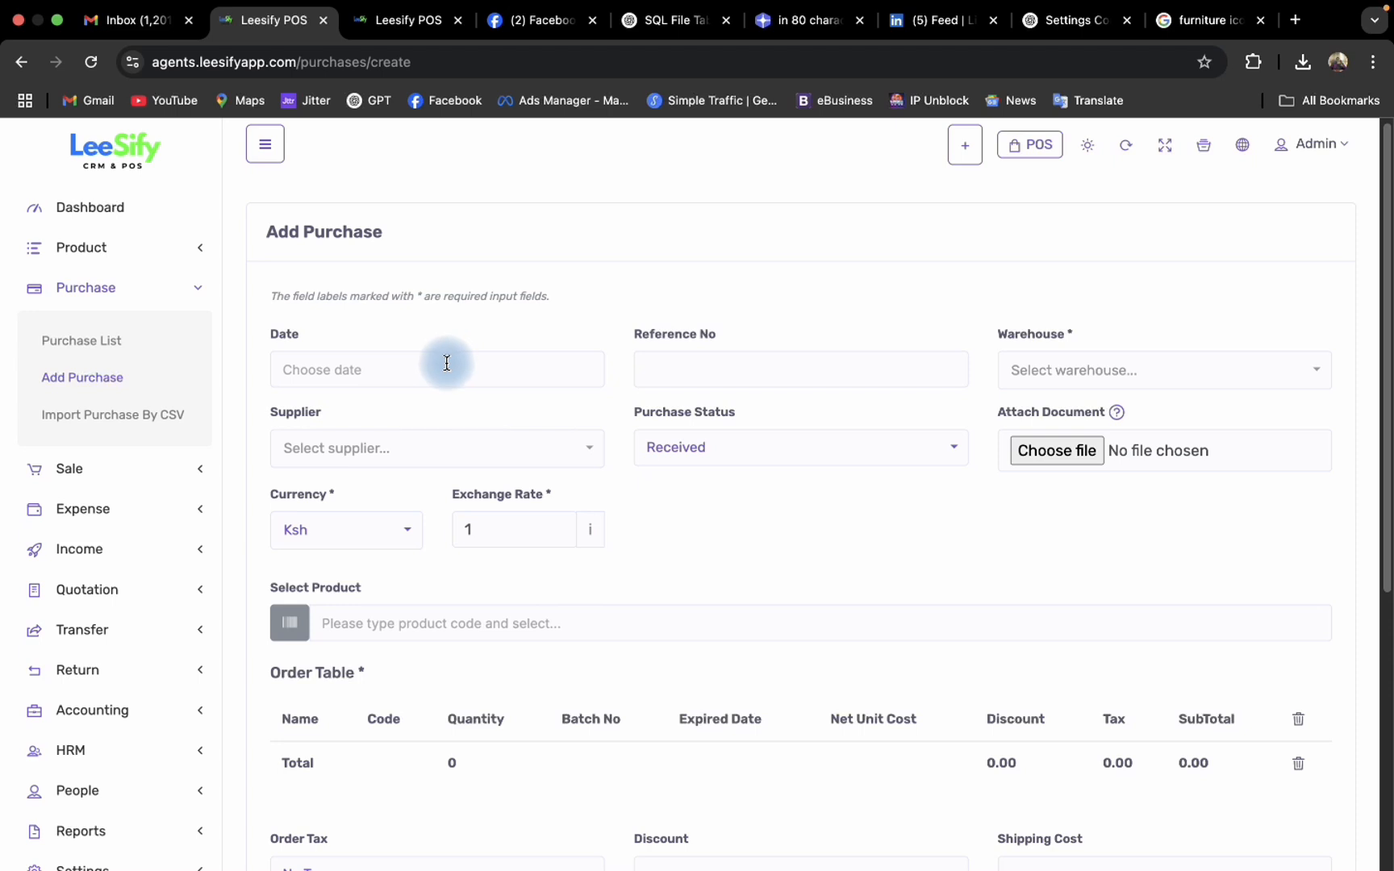
pyautogui.click(373, 370)
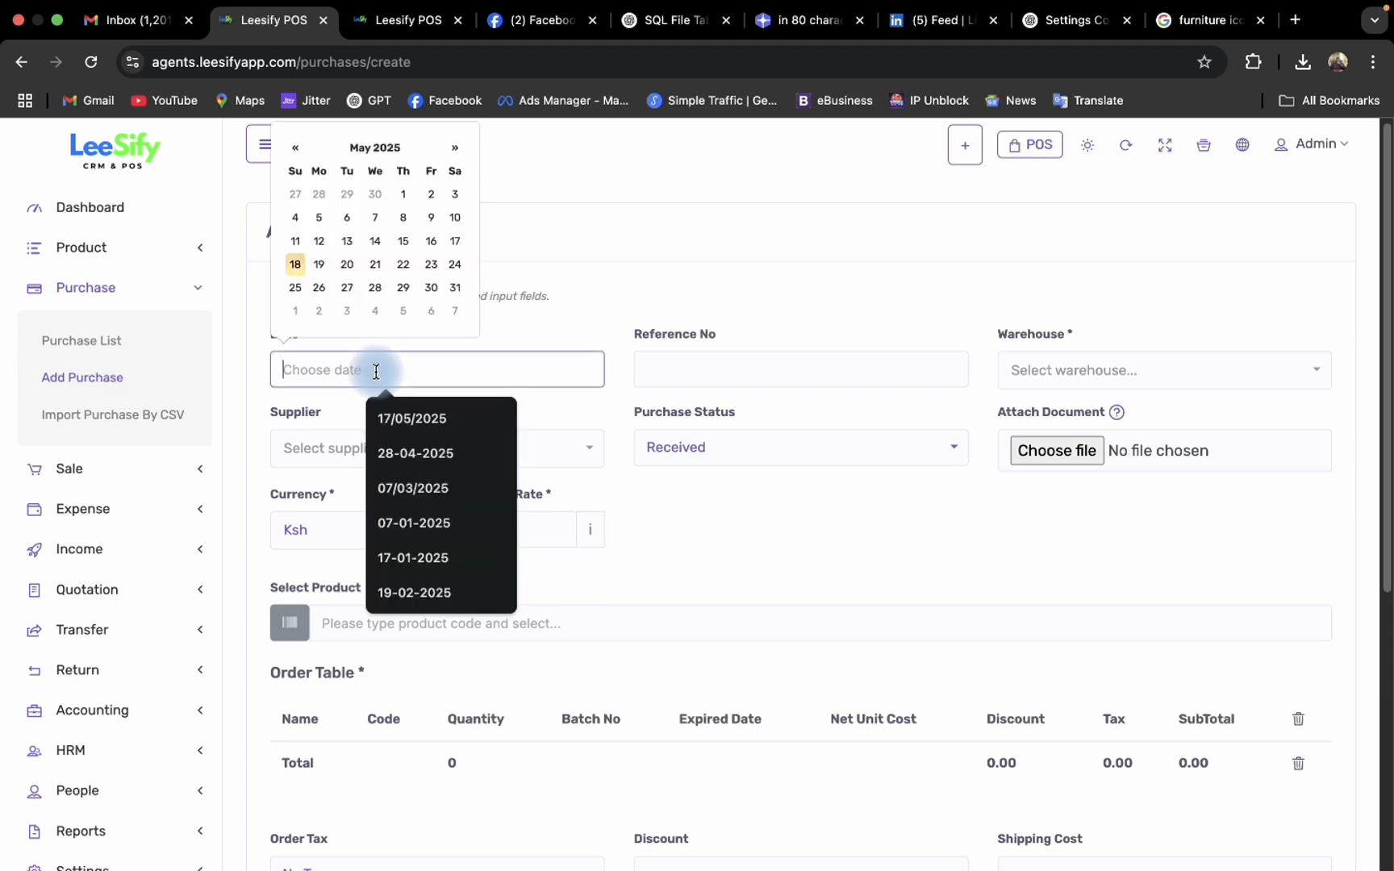
pyautogui.click(295, 265)
pyautogui.click(1200, 377)
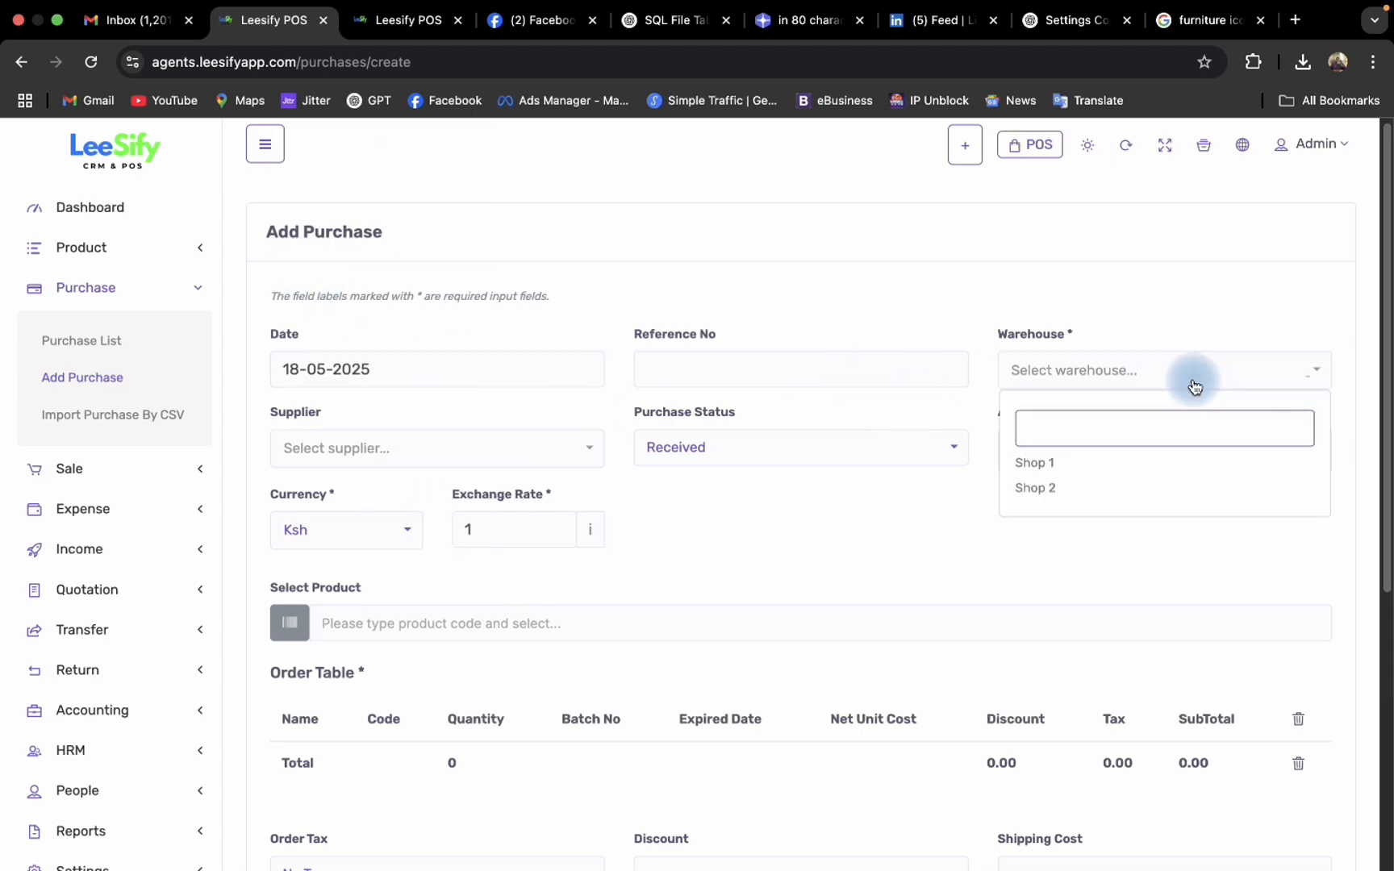
pyautogui.click(1039, 466)
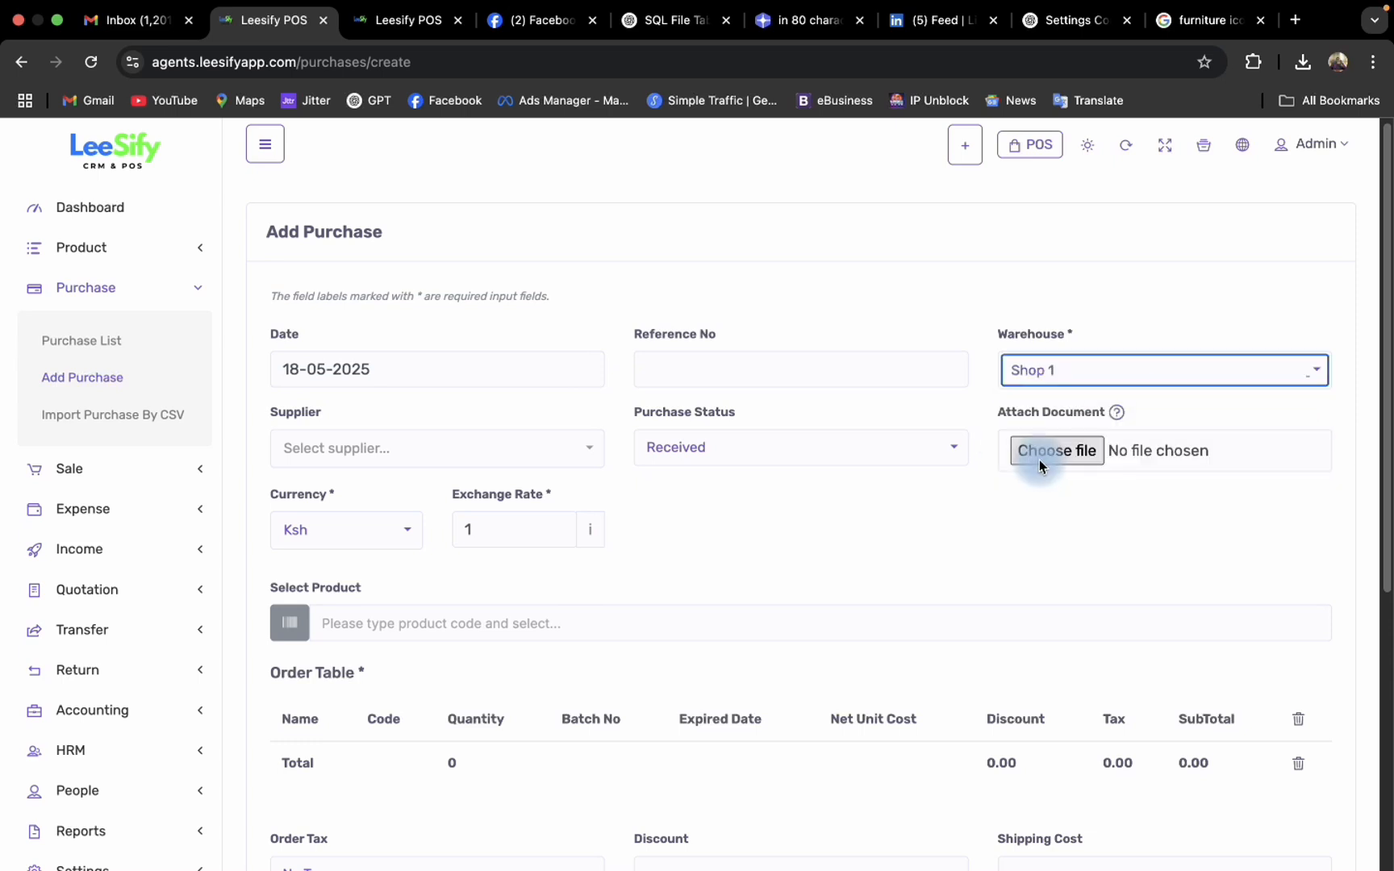
# - Select the Global Tech supplier with purchase status Received, keeping Ksh as the currency
pyautogui.click(455, 446)
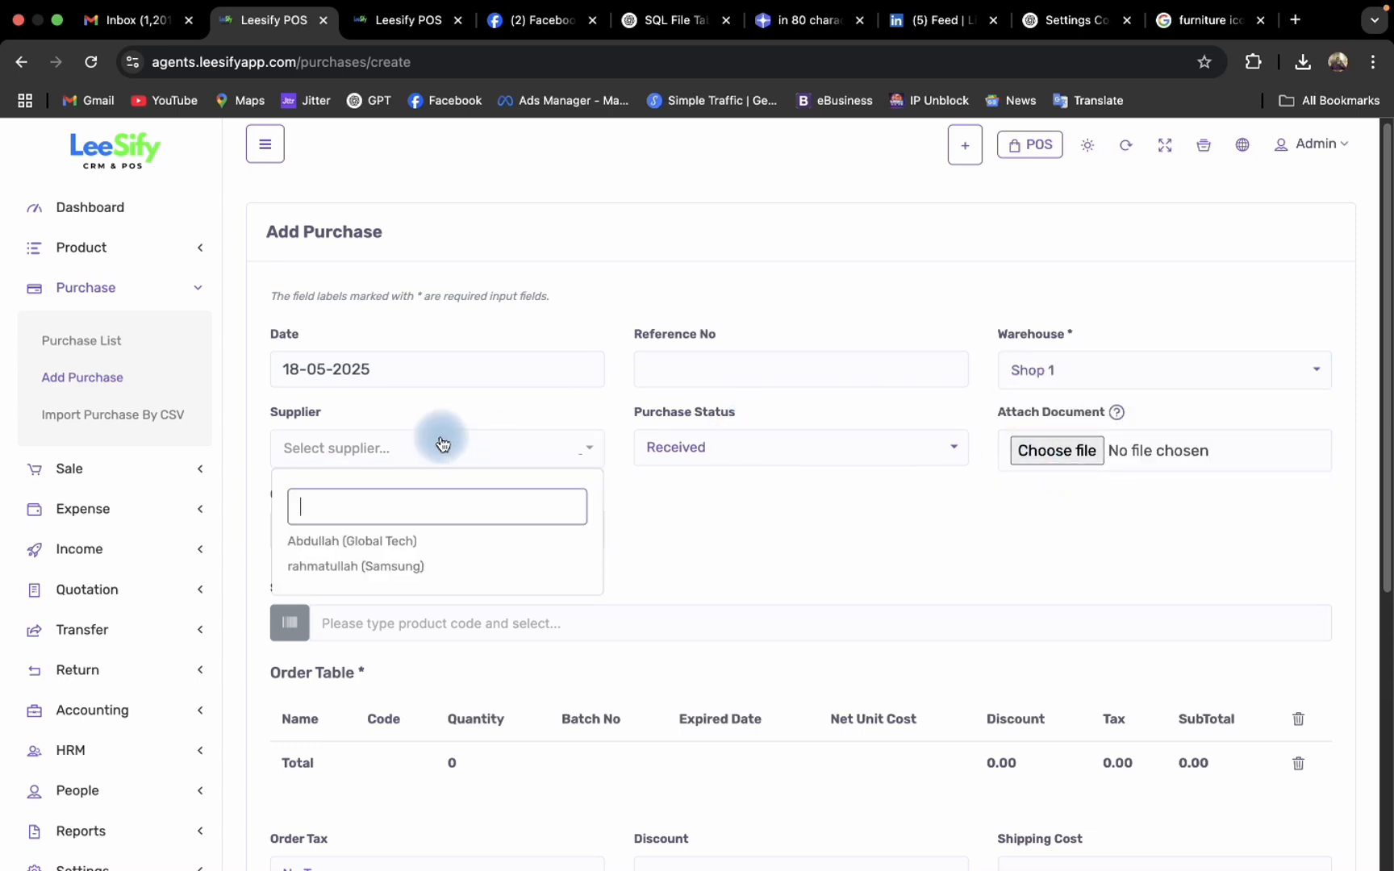
pyautogui.click(396, 544)
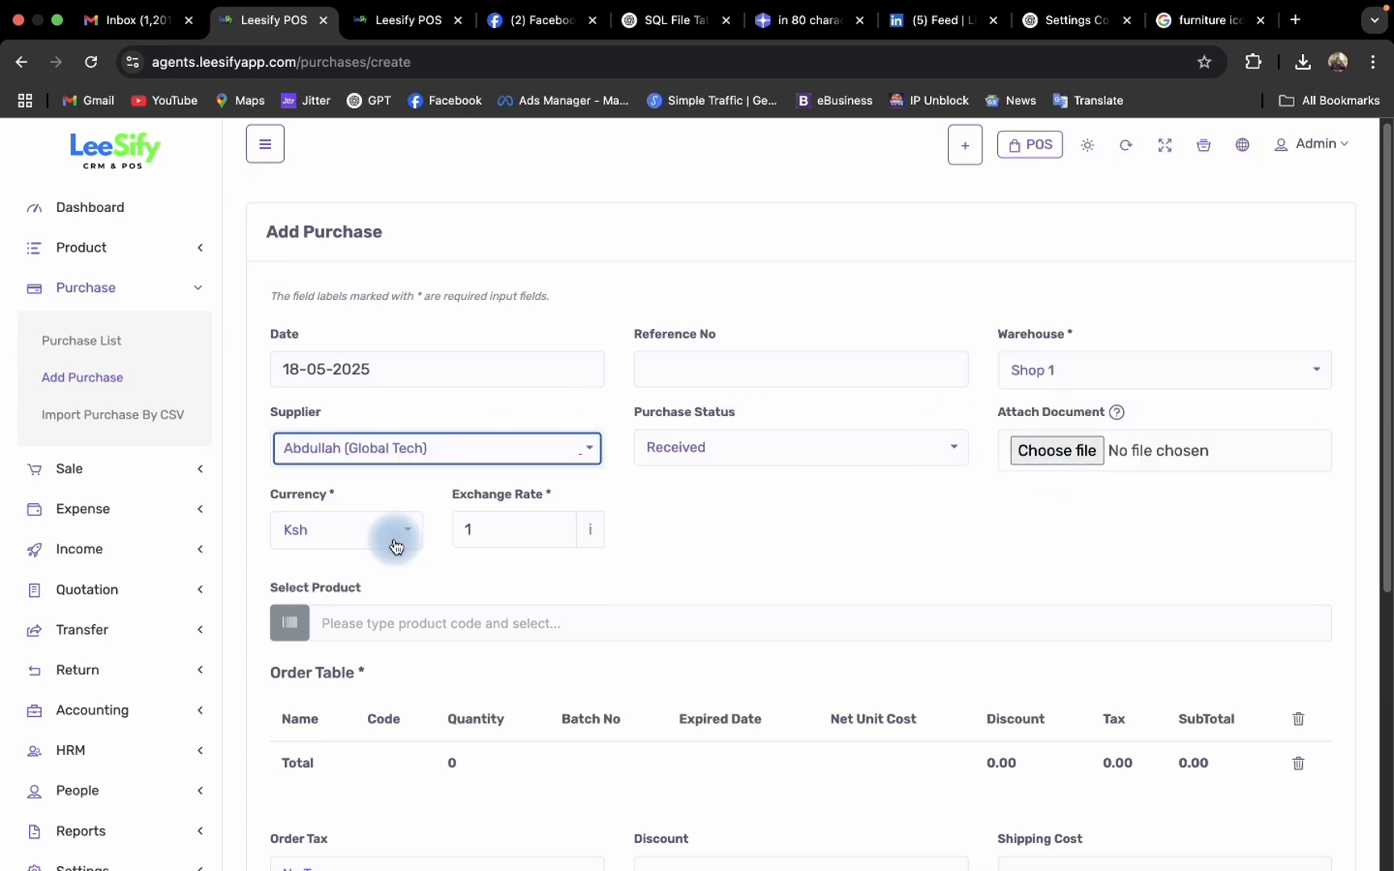
pyautogui.click(777, 457)
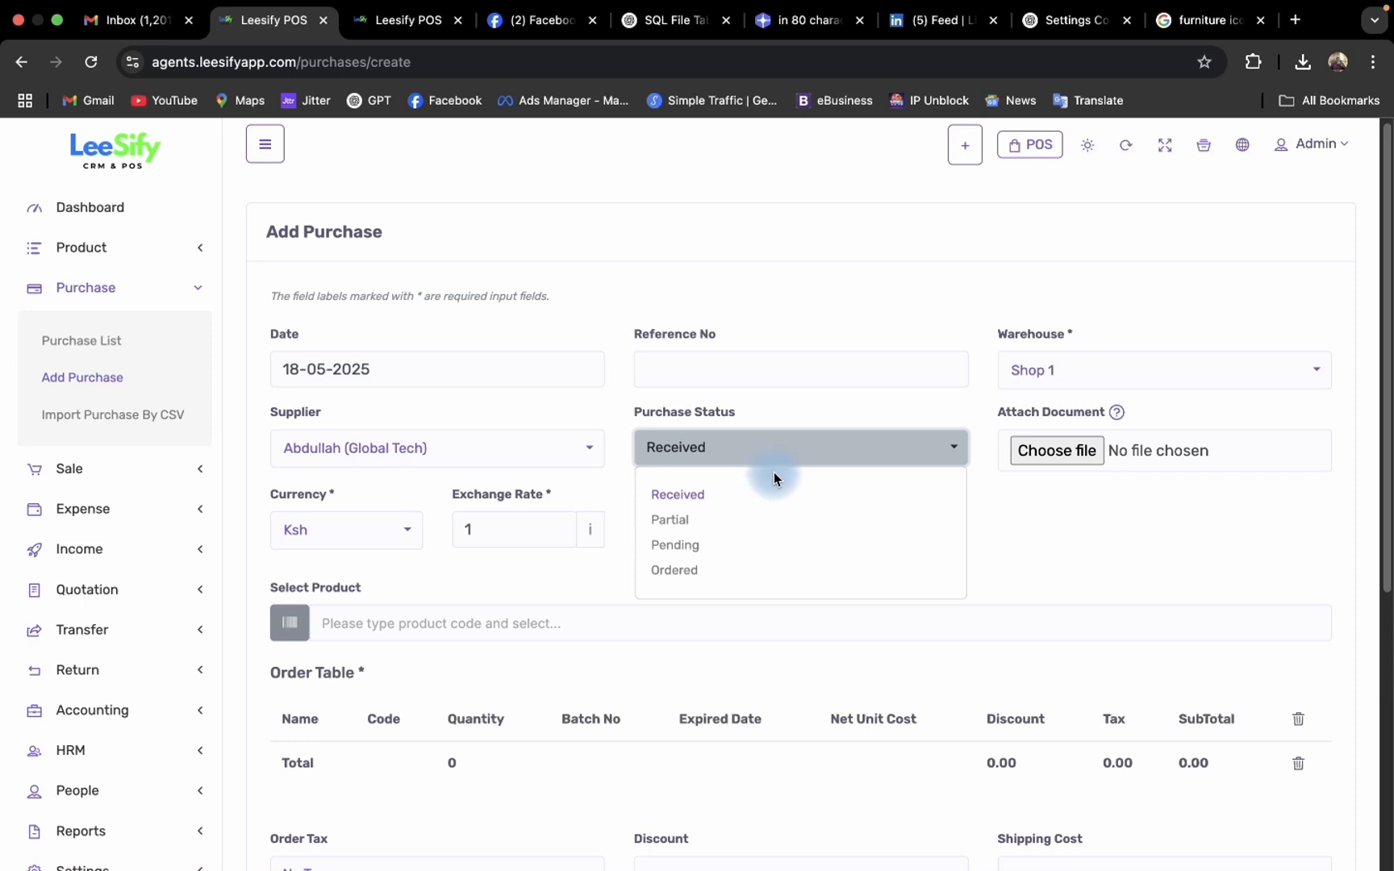
pyautogui.click(697, 495)
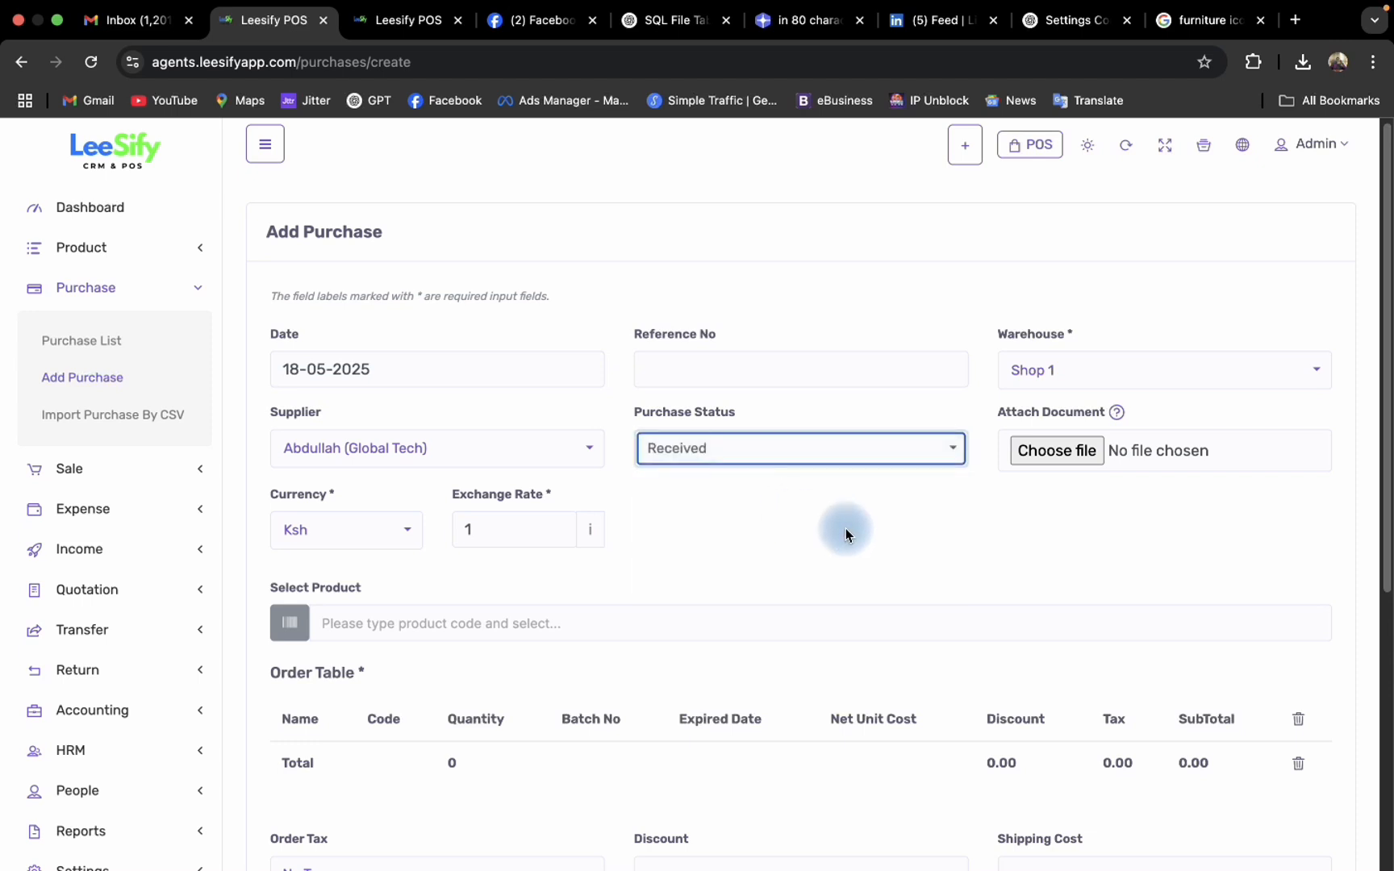
pyautogui.click(846, 528)
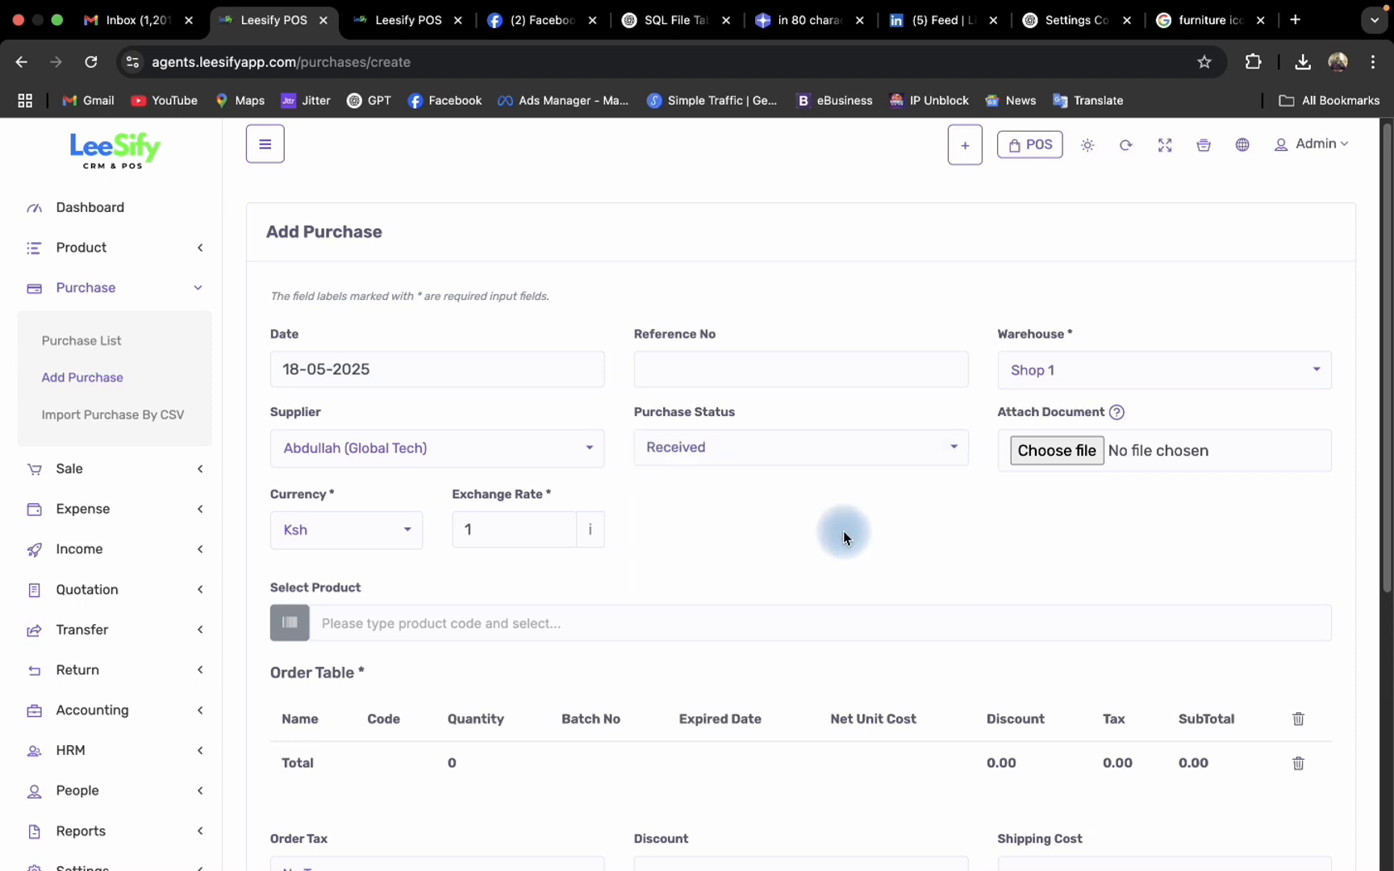
pyautogui.scroll(-1, 850, 522)
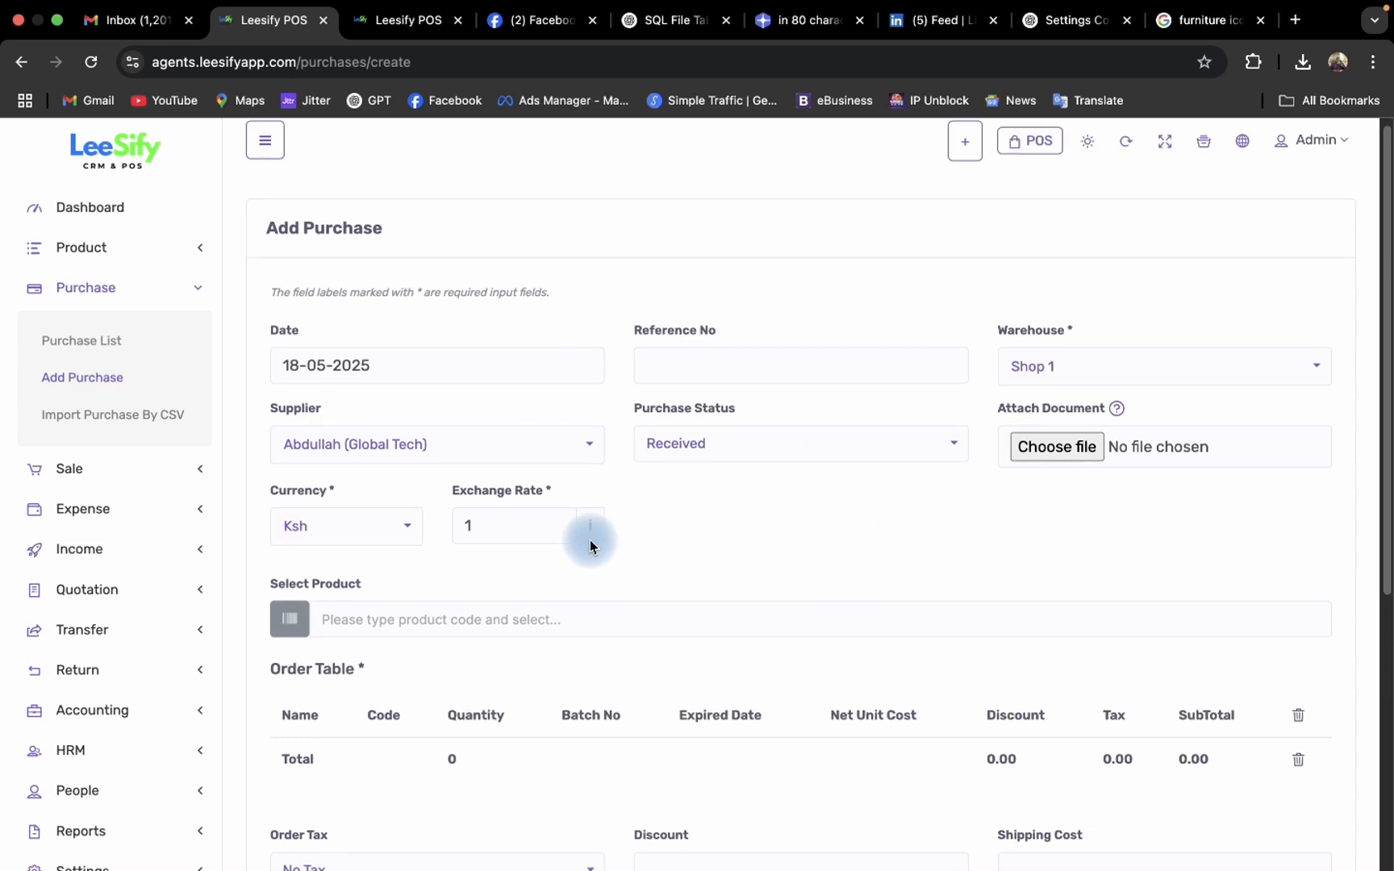
pyautogui.click(379, 533)
pyautogui.click(376, 532)
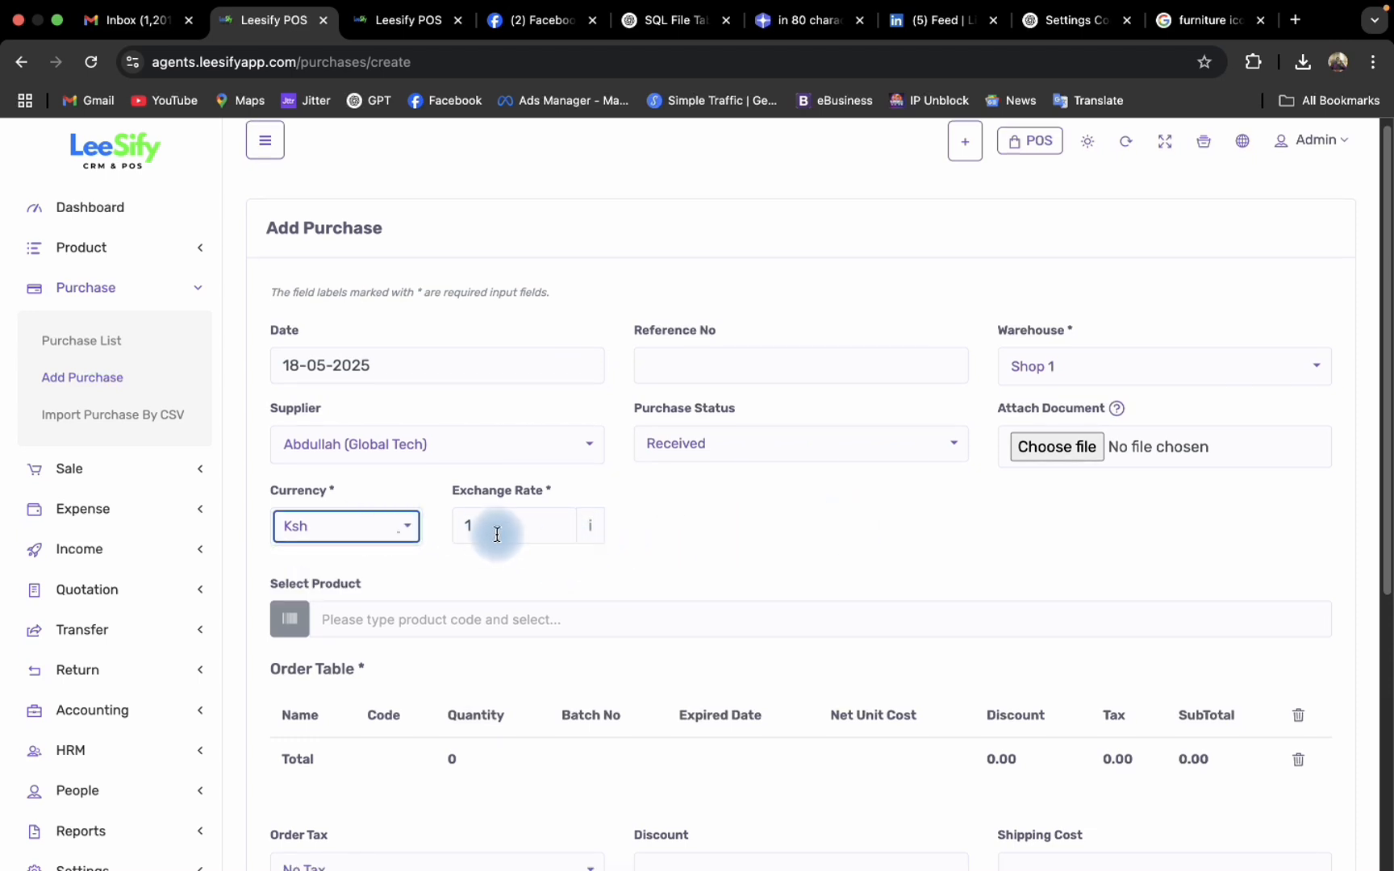
# - Add the 2021 Apple 12.9-inch iPad Pro Wi-Fi 512GB and the Apple iPhone 11 (4GB-64GB) Black to the order table
pyautogui.click(458, 618)
pyautogui.scroll(-3, 458, 618)
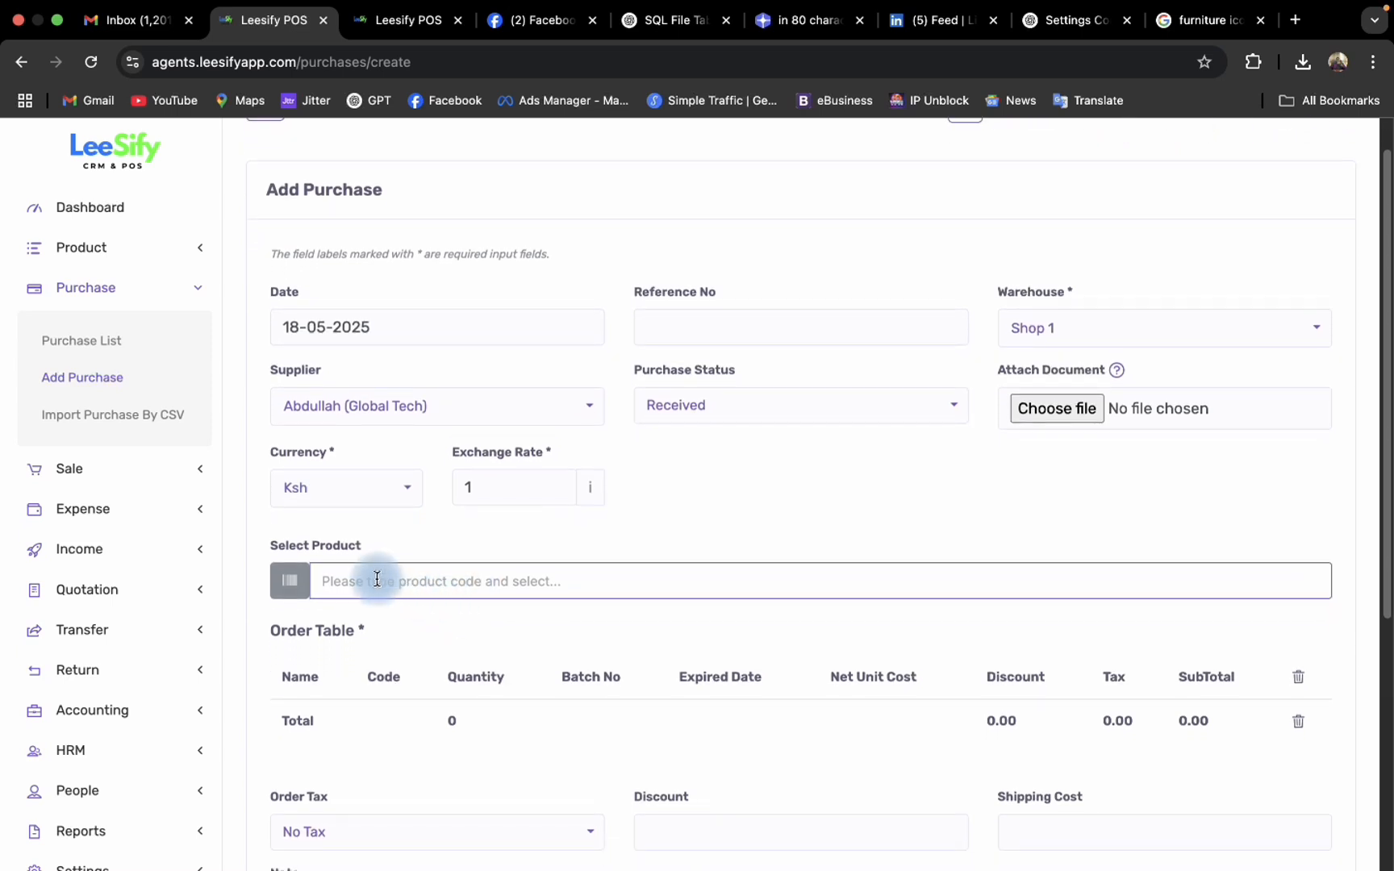
pyautogui.scroll(-1, 512, 572)
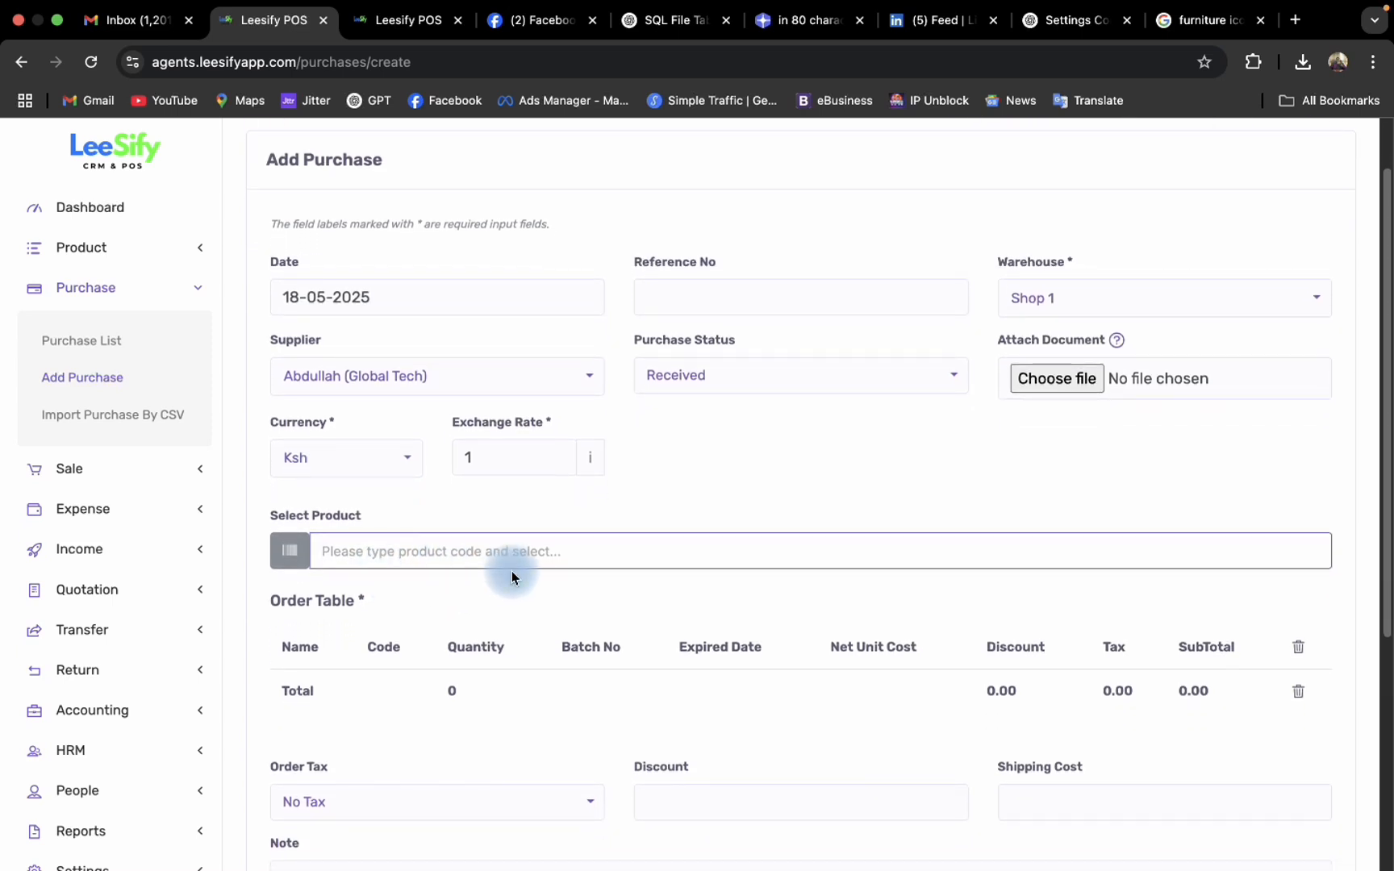
pyautogui.write('apple')
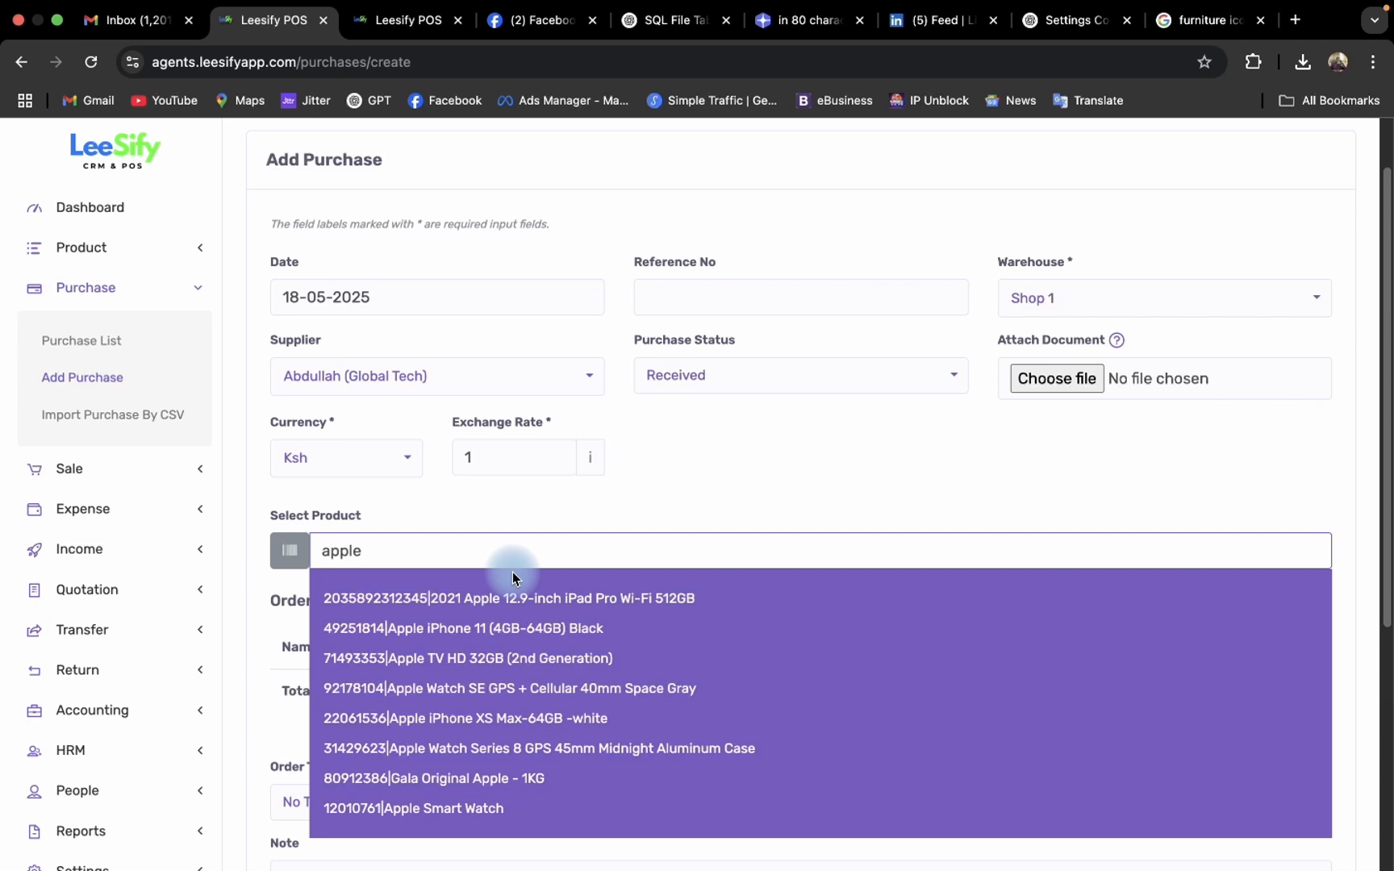
pyautogui.click(538, 612)
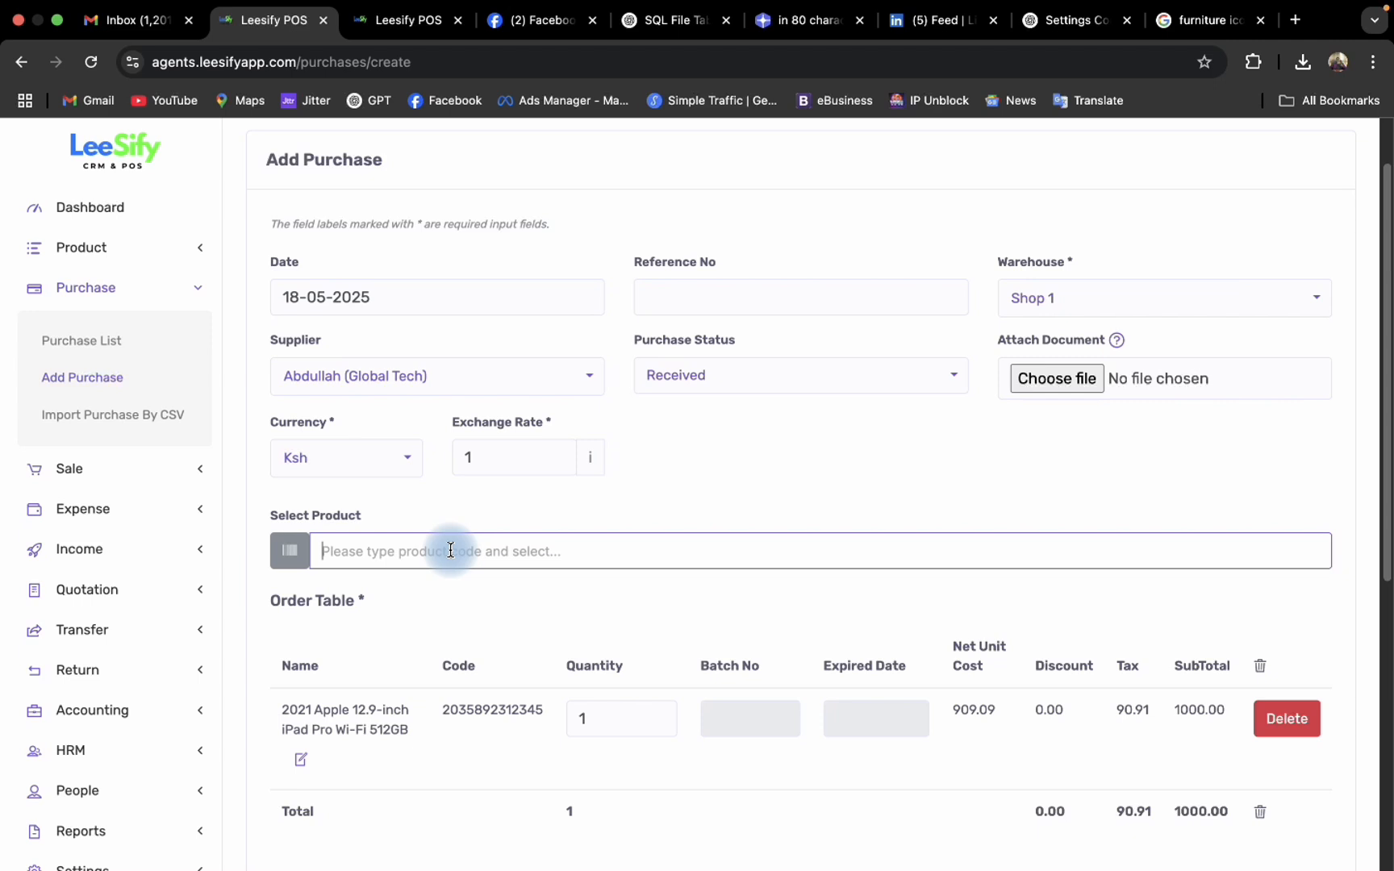
pyautogui.write('iphone')
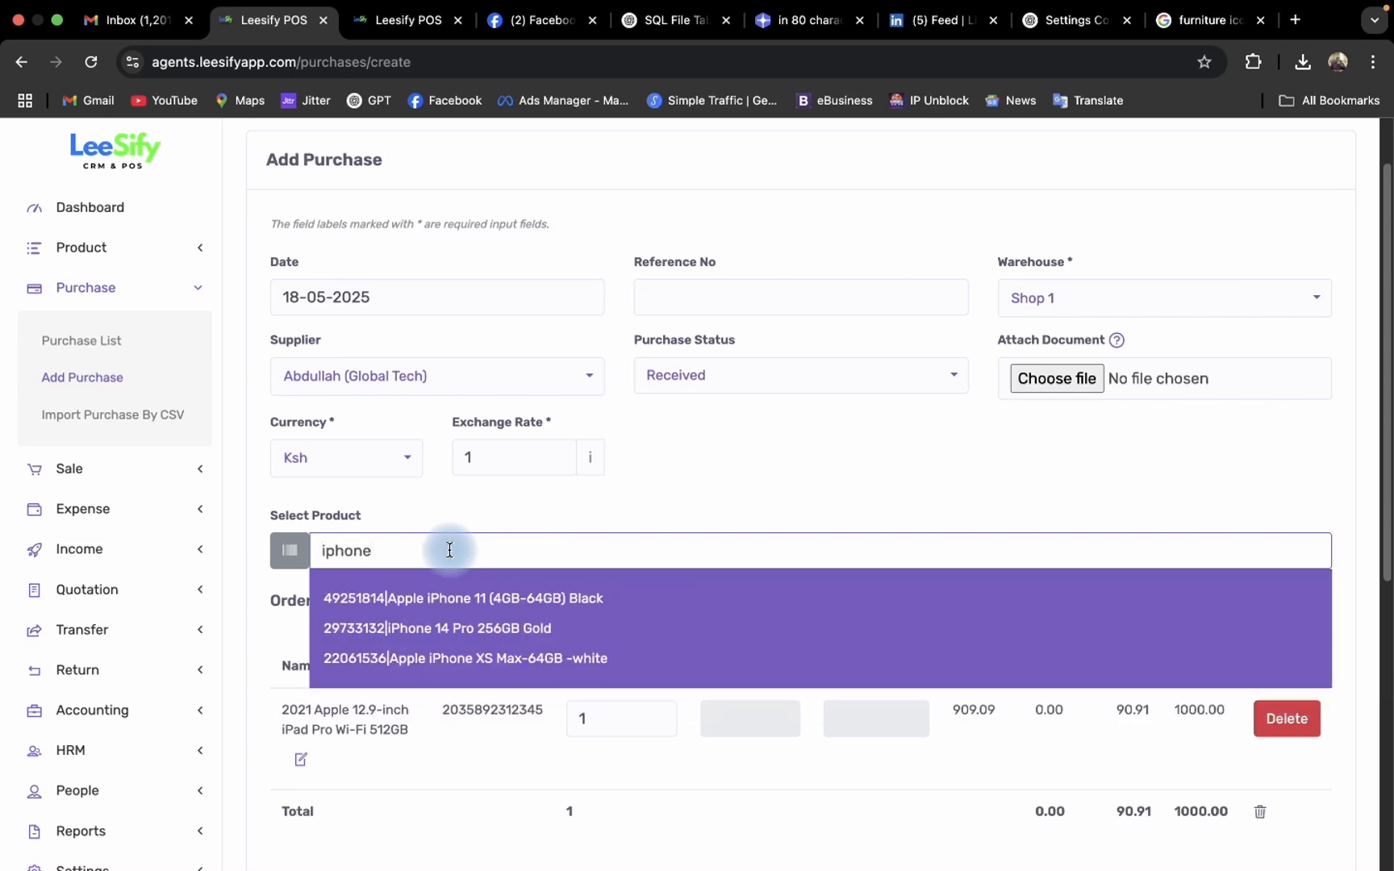
pyautogui.click(461, 603)
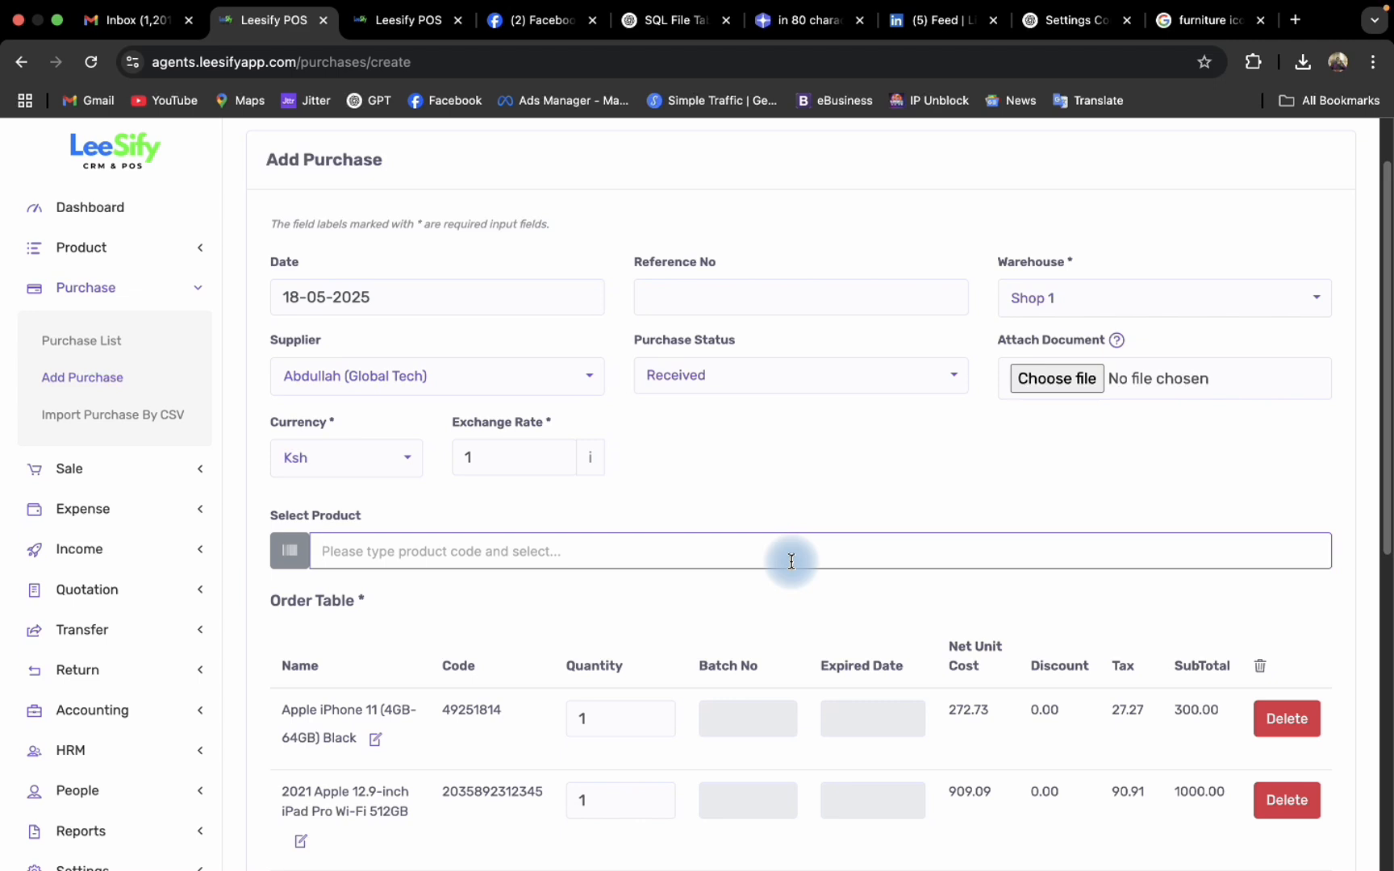
# - Open the Apple iPhone 11 (4GB-64GB) Black order line for editing and set its tax rate to VAT
pyautogui.scroll(-1, 1000, 660)
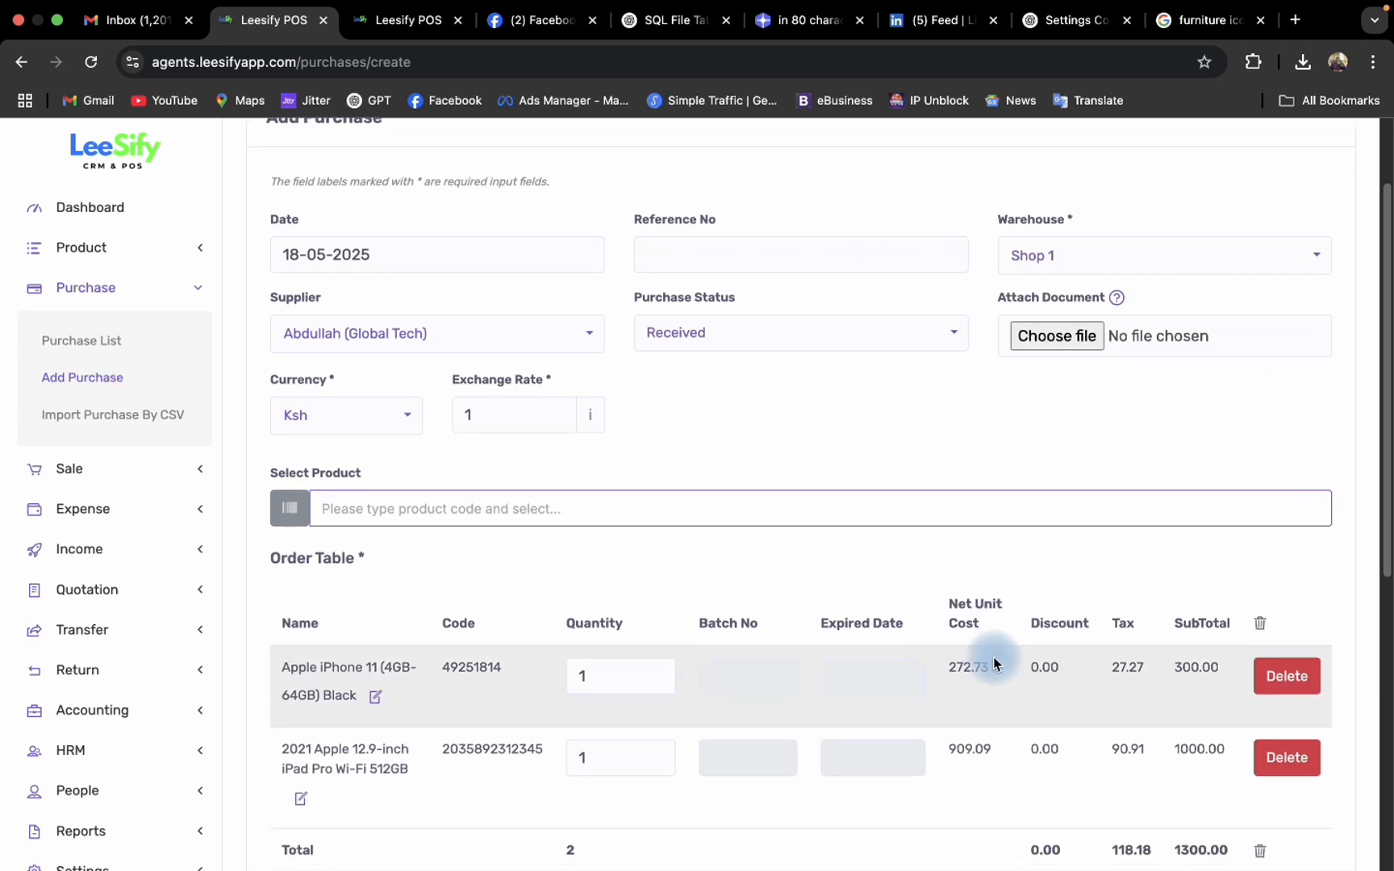
pyautogui.scroll(-1, 871, 601)
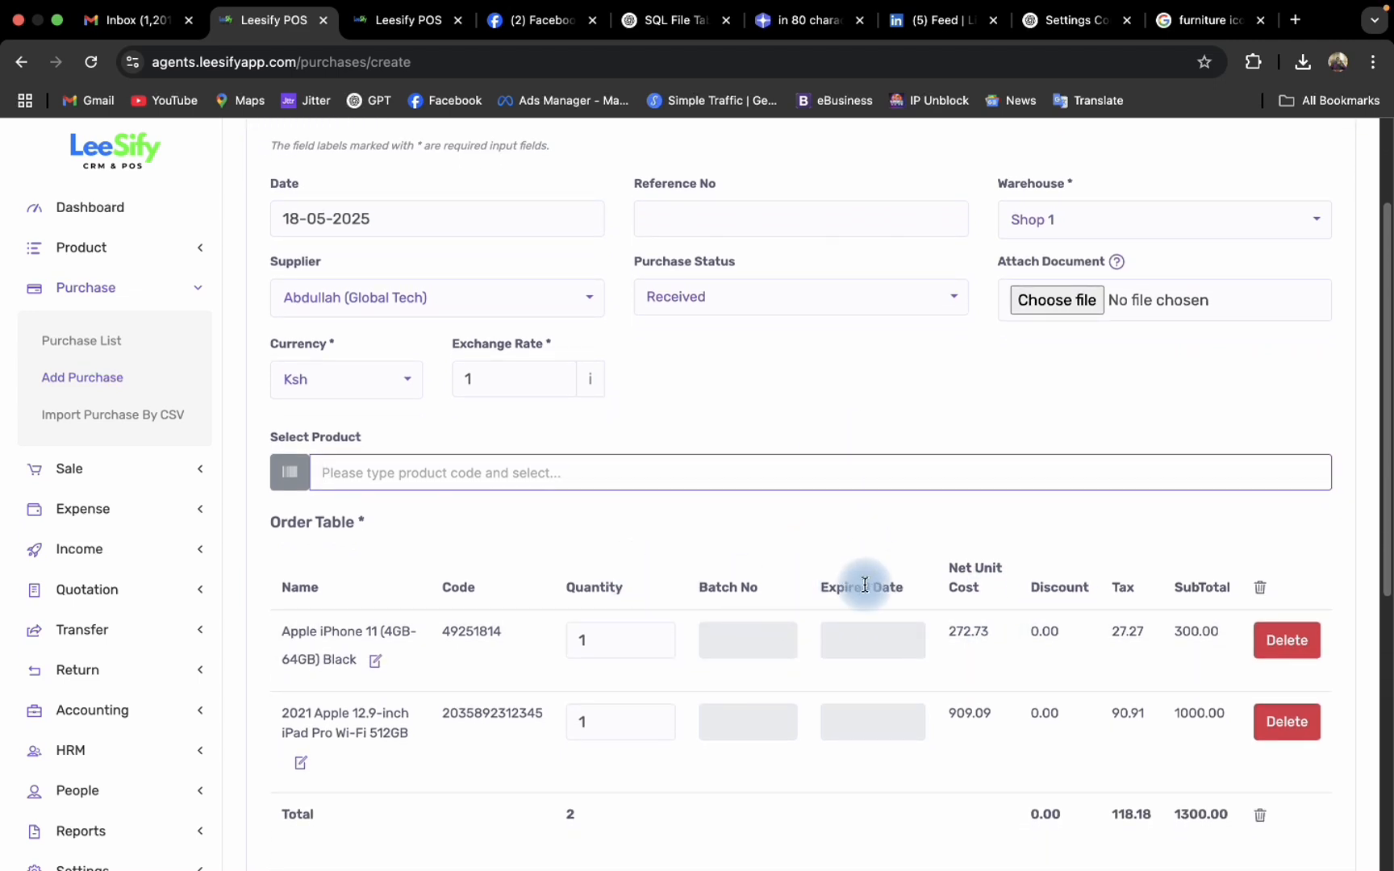
pyautogui.scroll(-1, 865, 582)
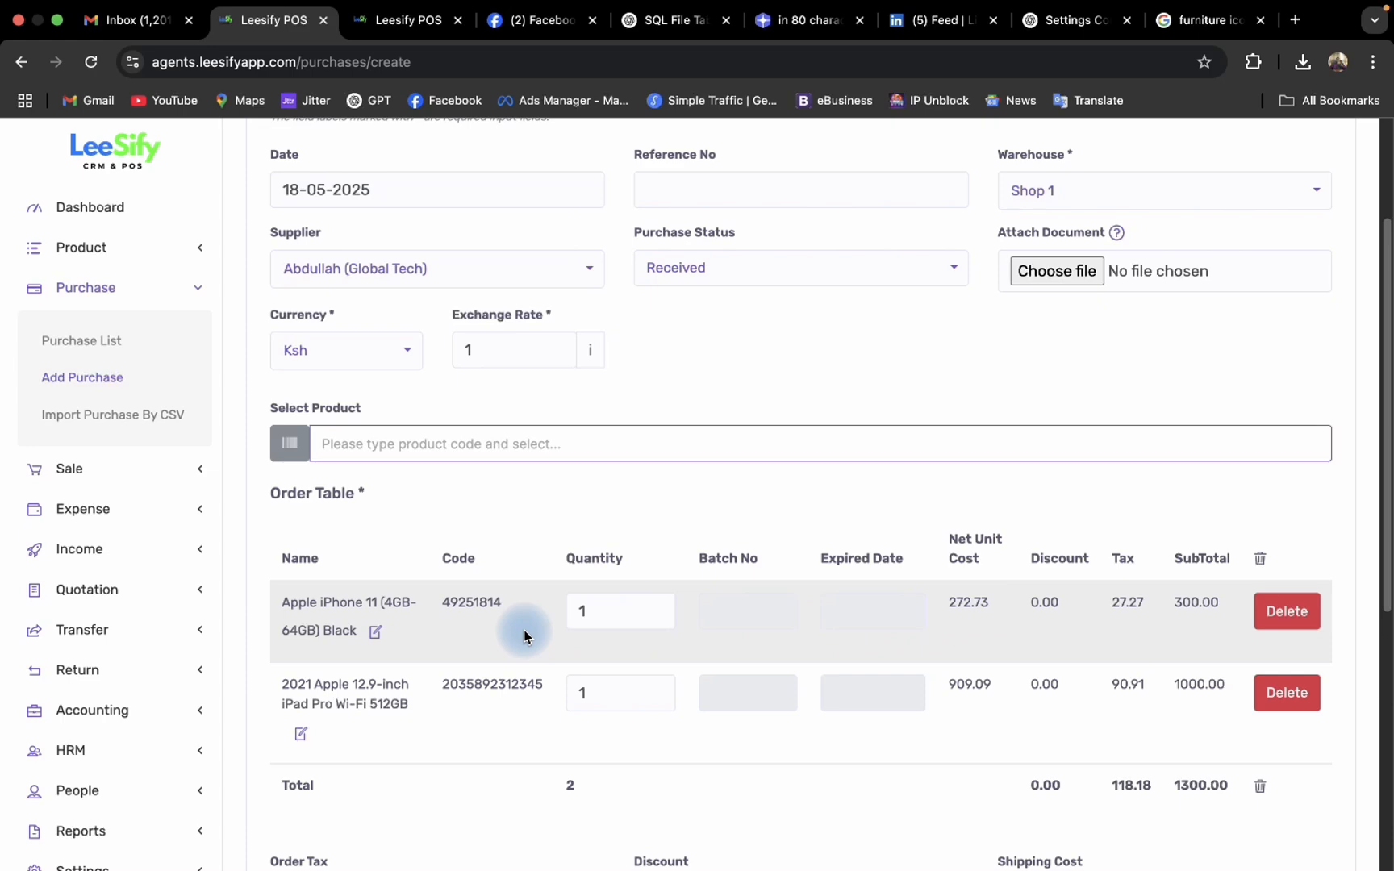
pyautogui.click(375, 631)
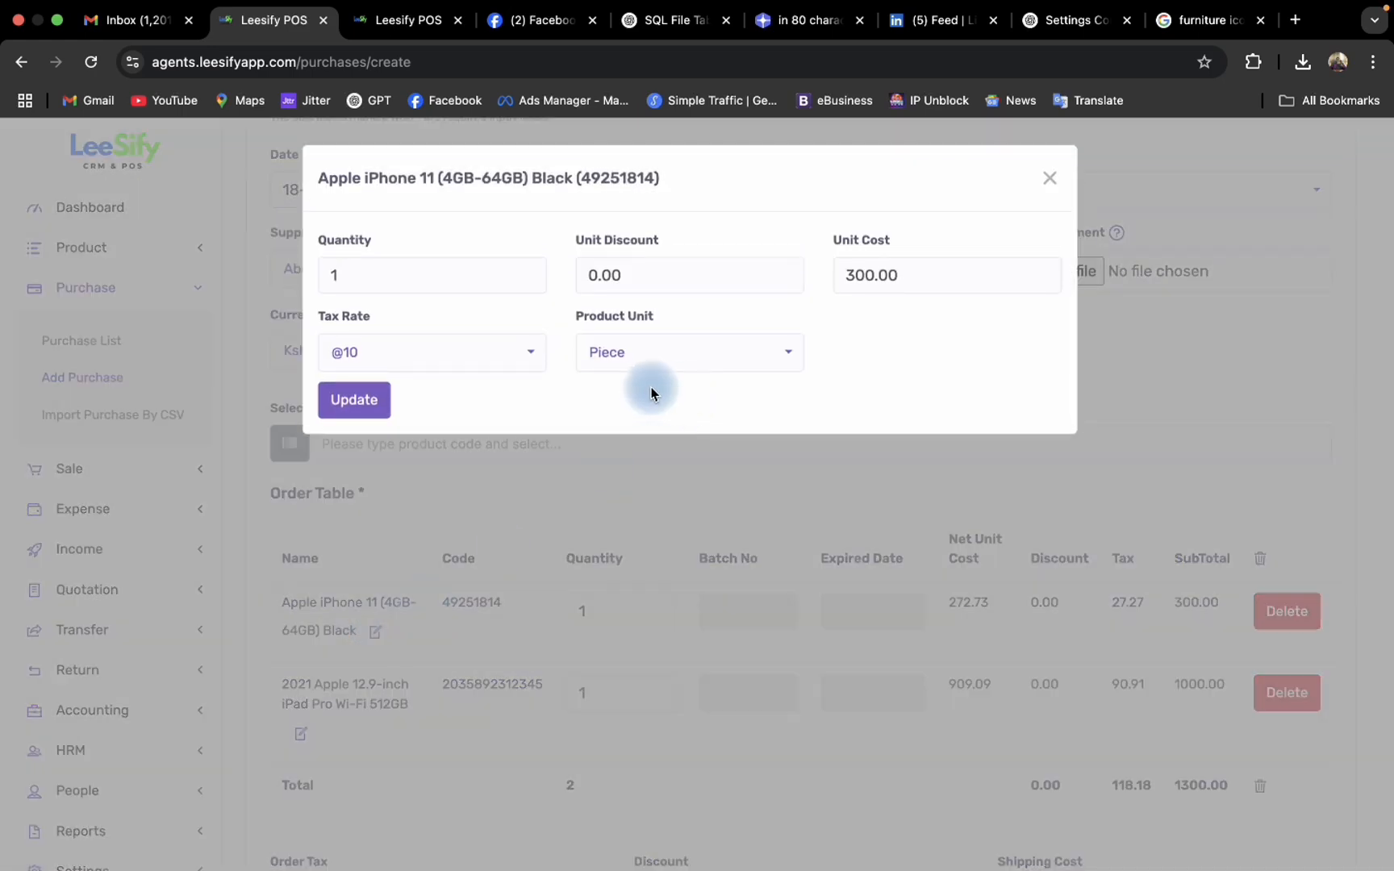
pyautogui.click(480, 360)
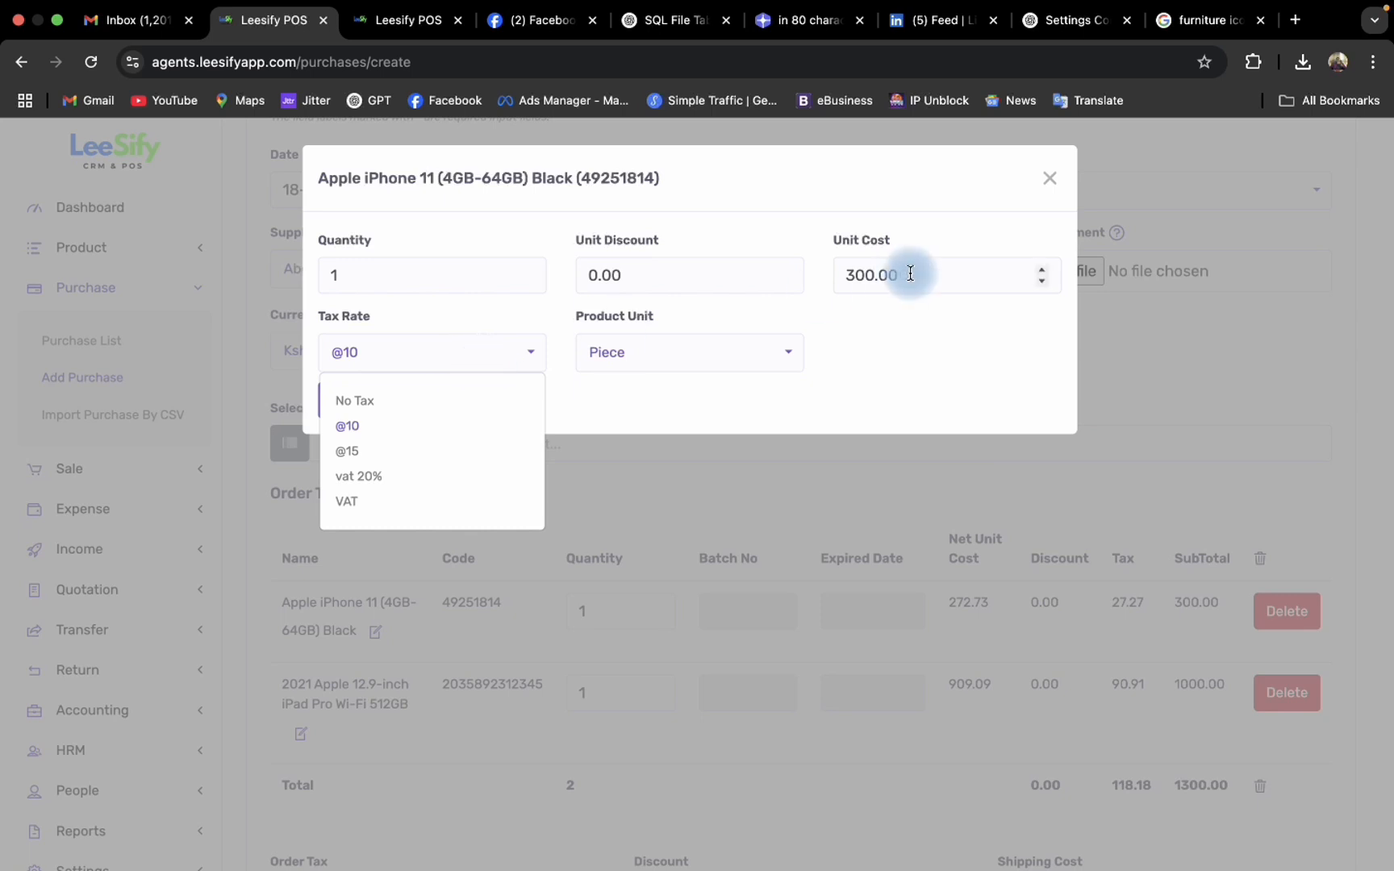
pyautogui.moveTo(911, 272); pyautogui.dragTo(776, 273)
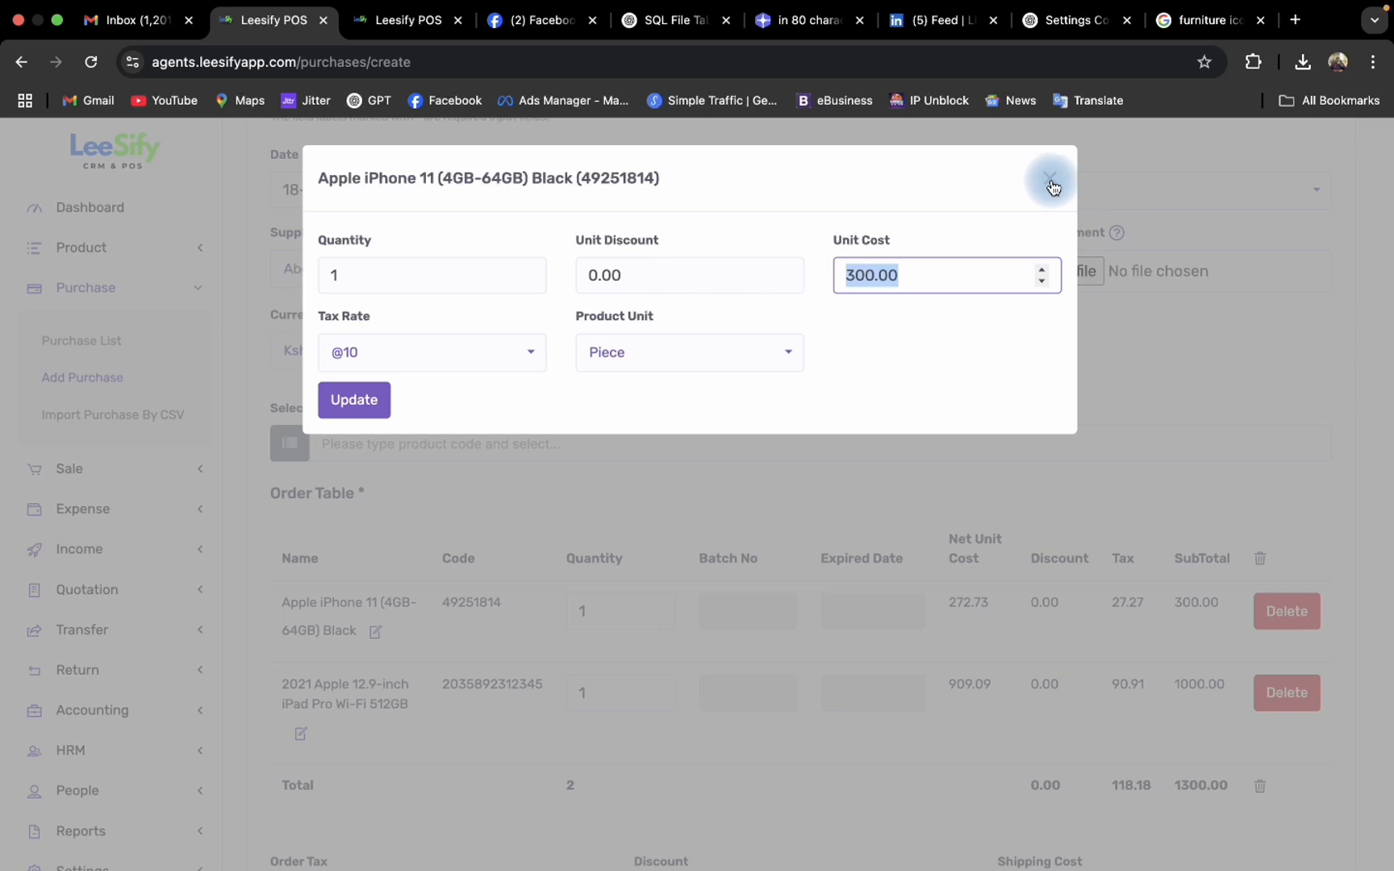
pyautogui.click(476, 351)
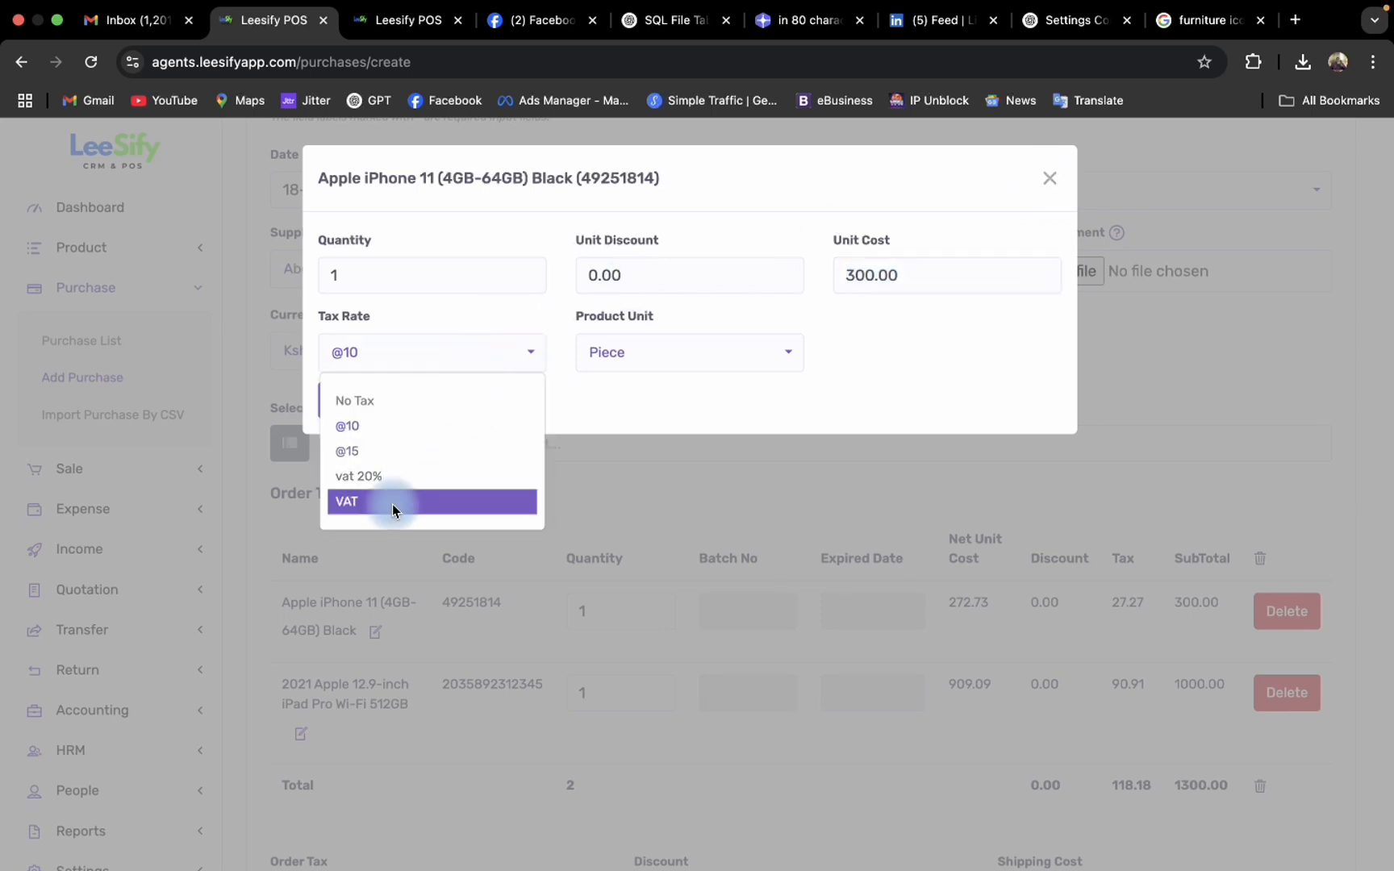
pyautogui.click(392, 502)
pyautogui.click(464, 361)
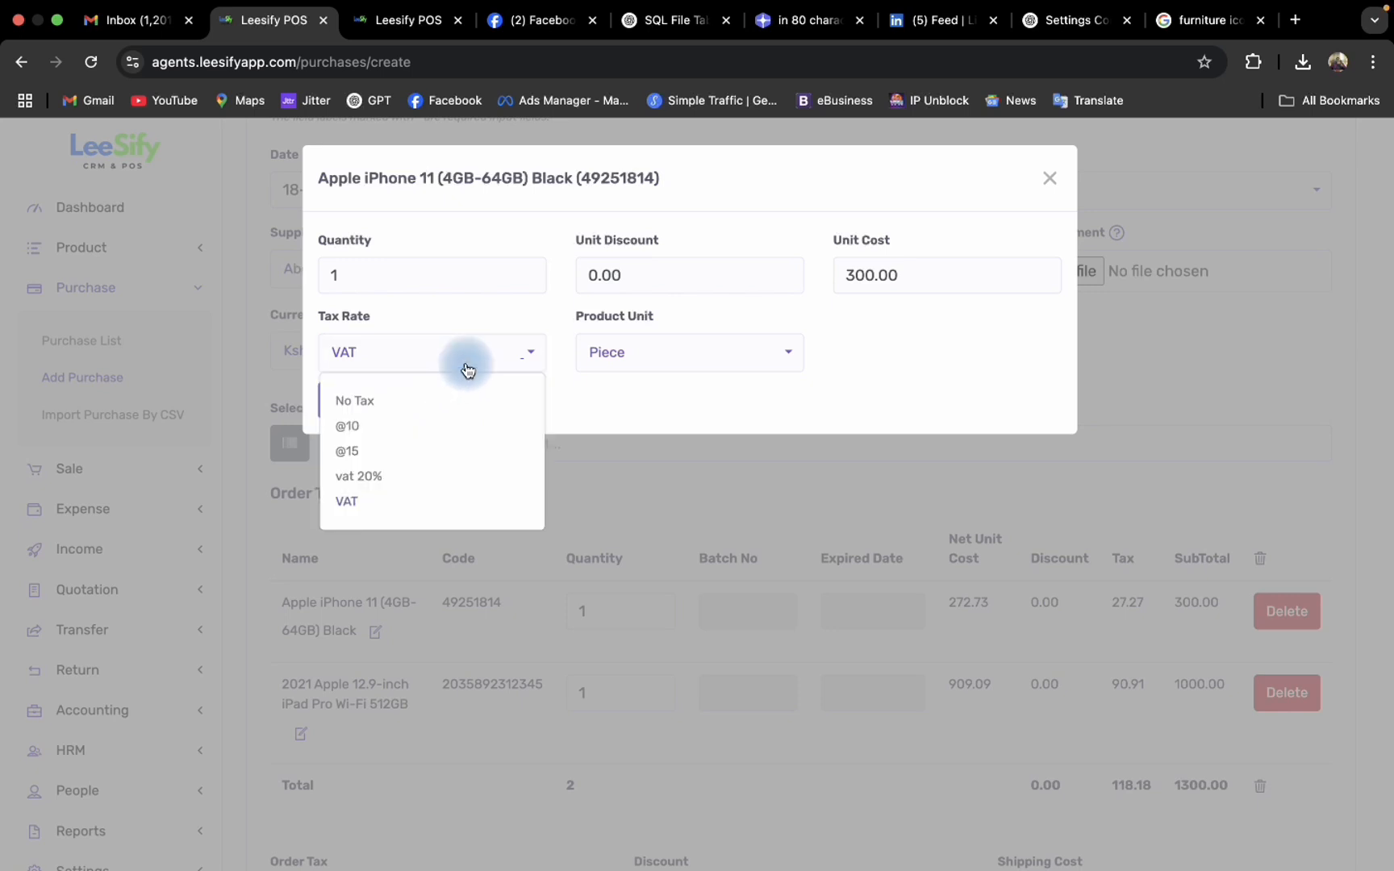
pyautogui.click(392, 502)
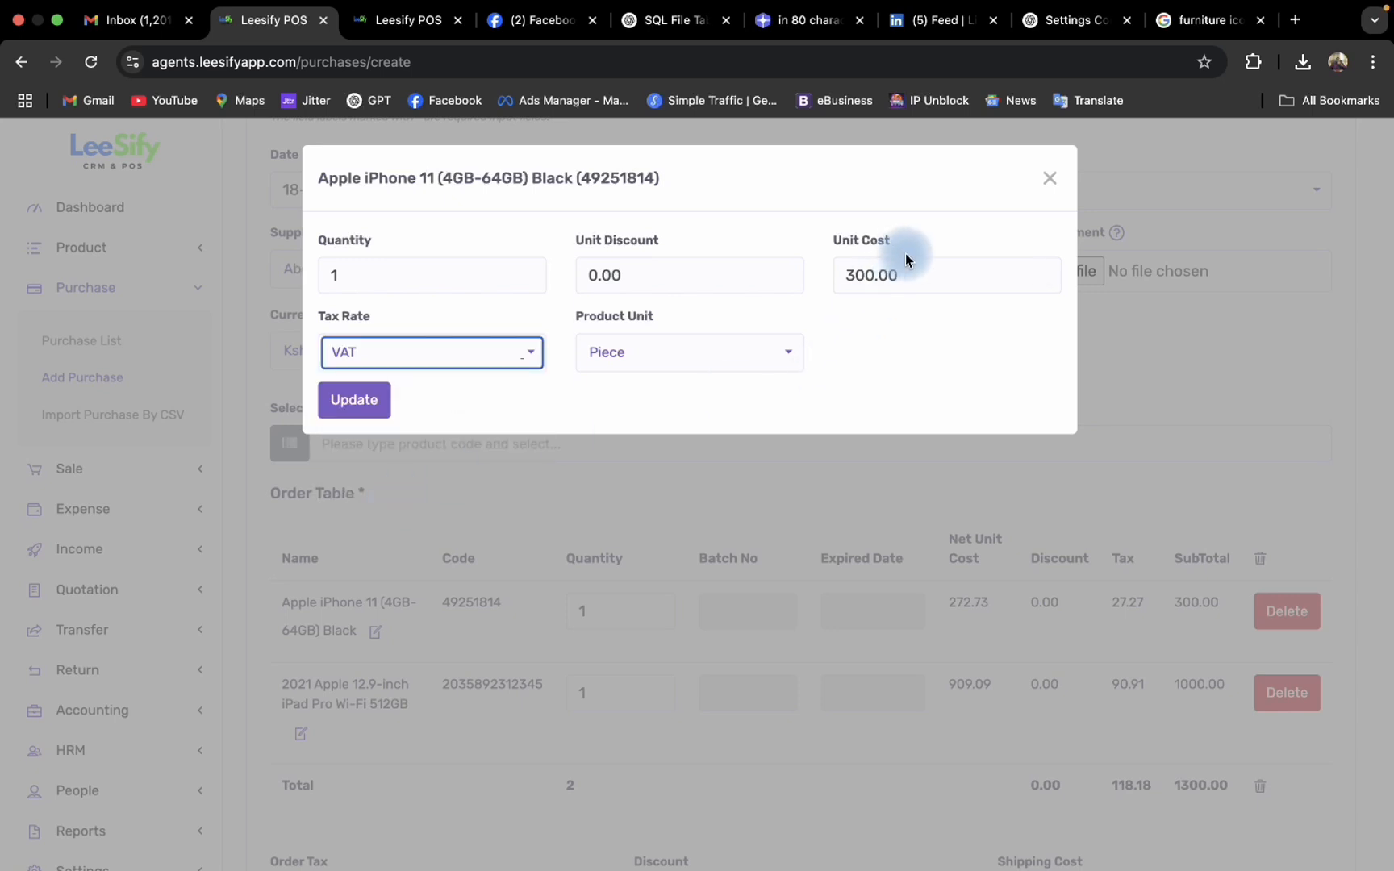
# - Set the iPhone 11's unit cost to 250 and update the order line
pyautogui.doubleClick(935, 271)
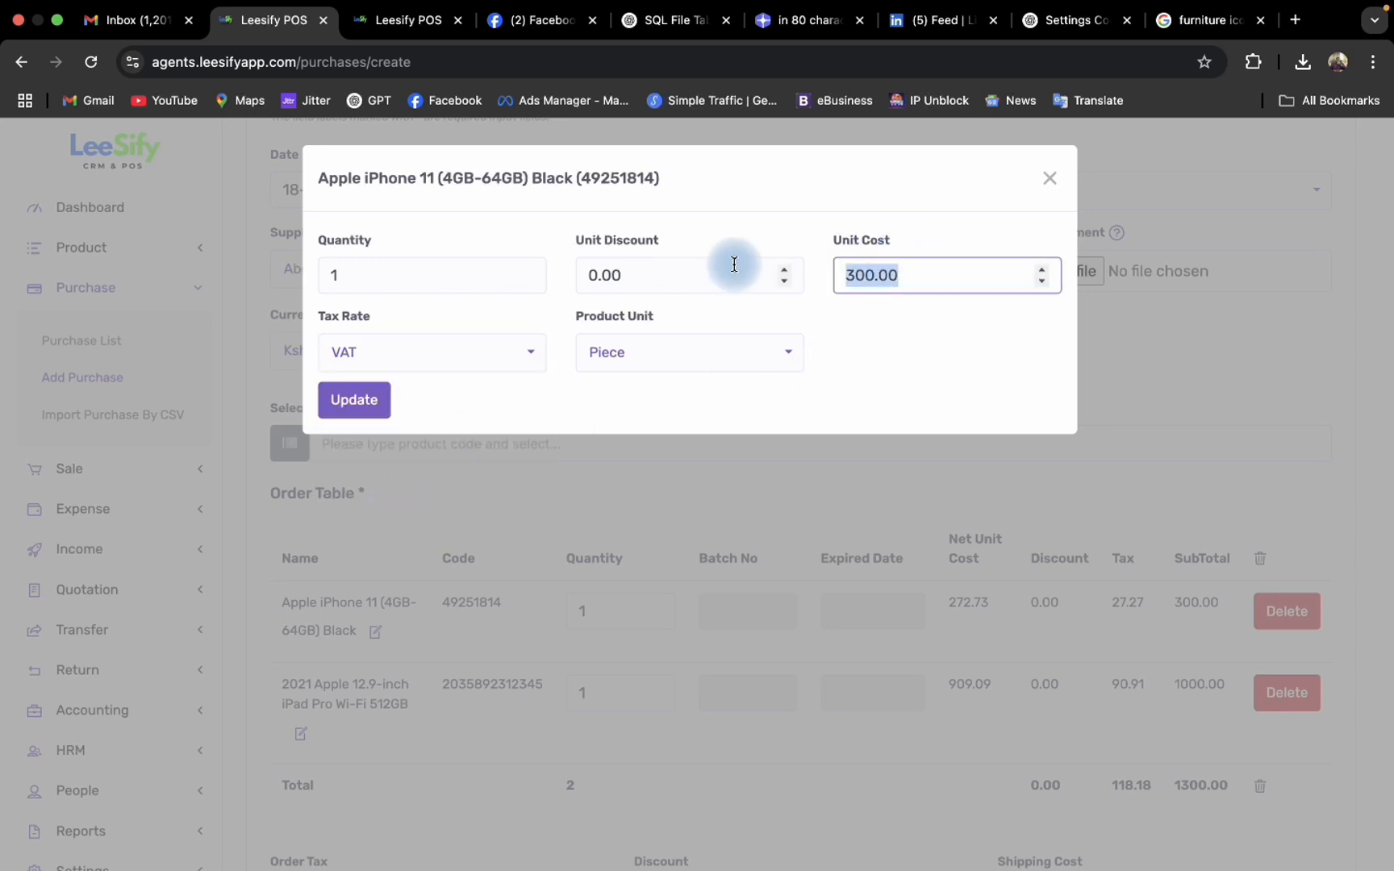
pyautogui.write('250')
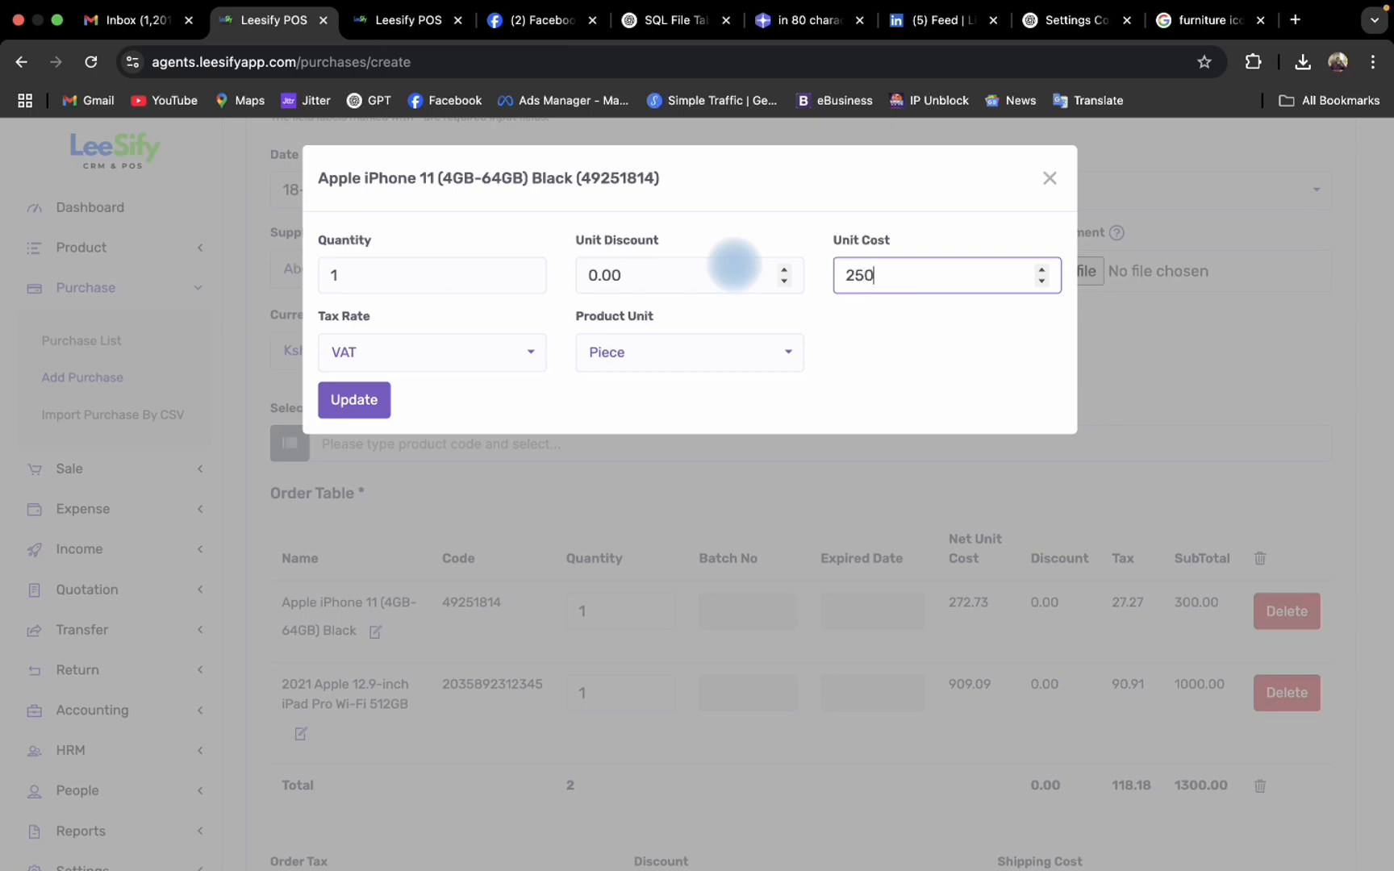
pyautogui.click(351, 406)
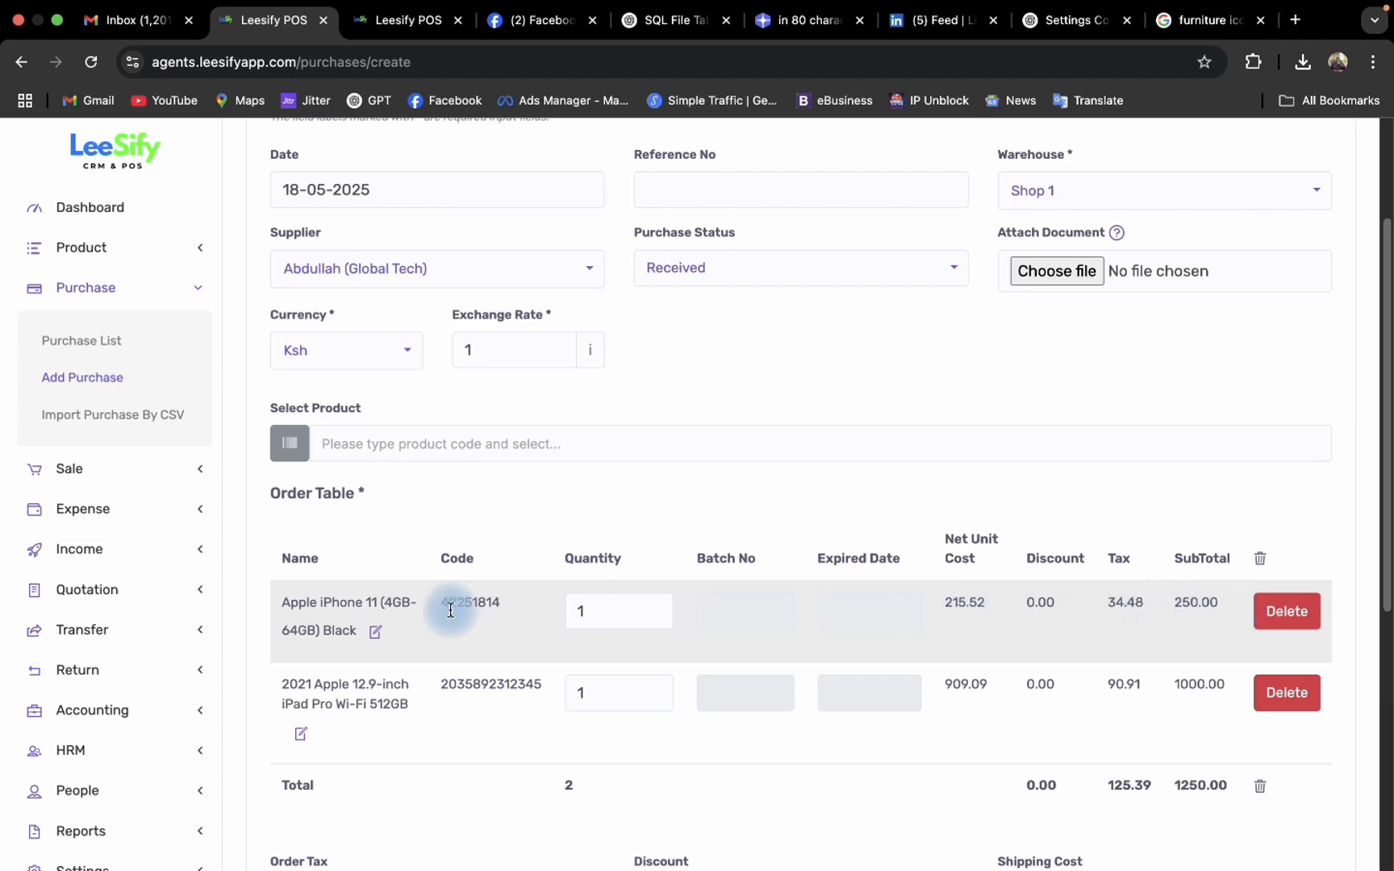
# - Set the order quantities to 5 for the Apple iPhone 11 and 6 for the 12.9-inch iPad Pro
pyautogui.scroll(-1, 450, 601)
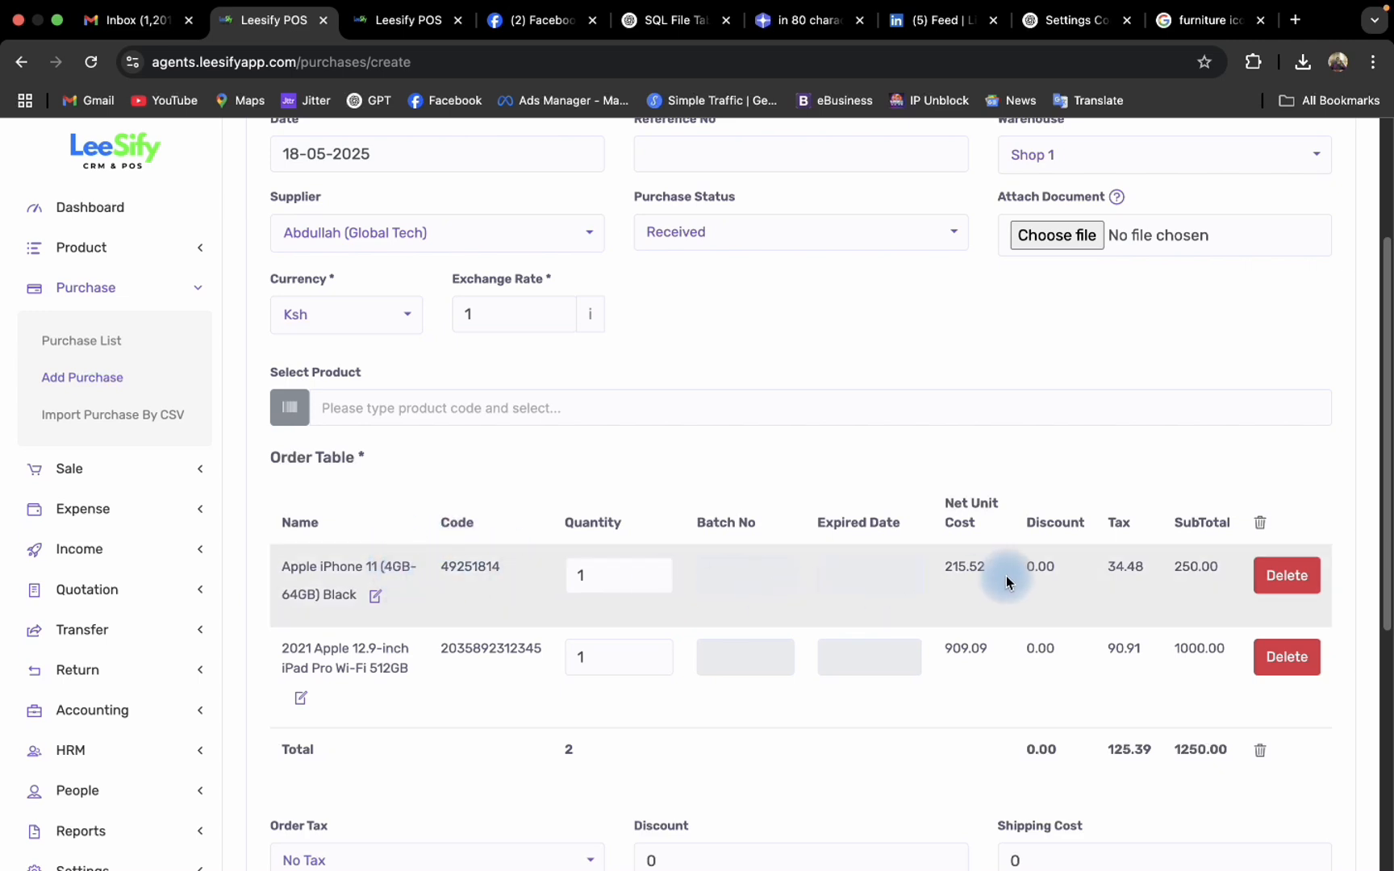
pyautogui.scroll(-1, 928, 574)
pyautogui.moveTo(591, 575); pyautogui.dragTo(509, 581)
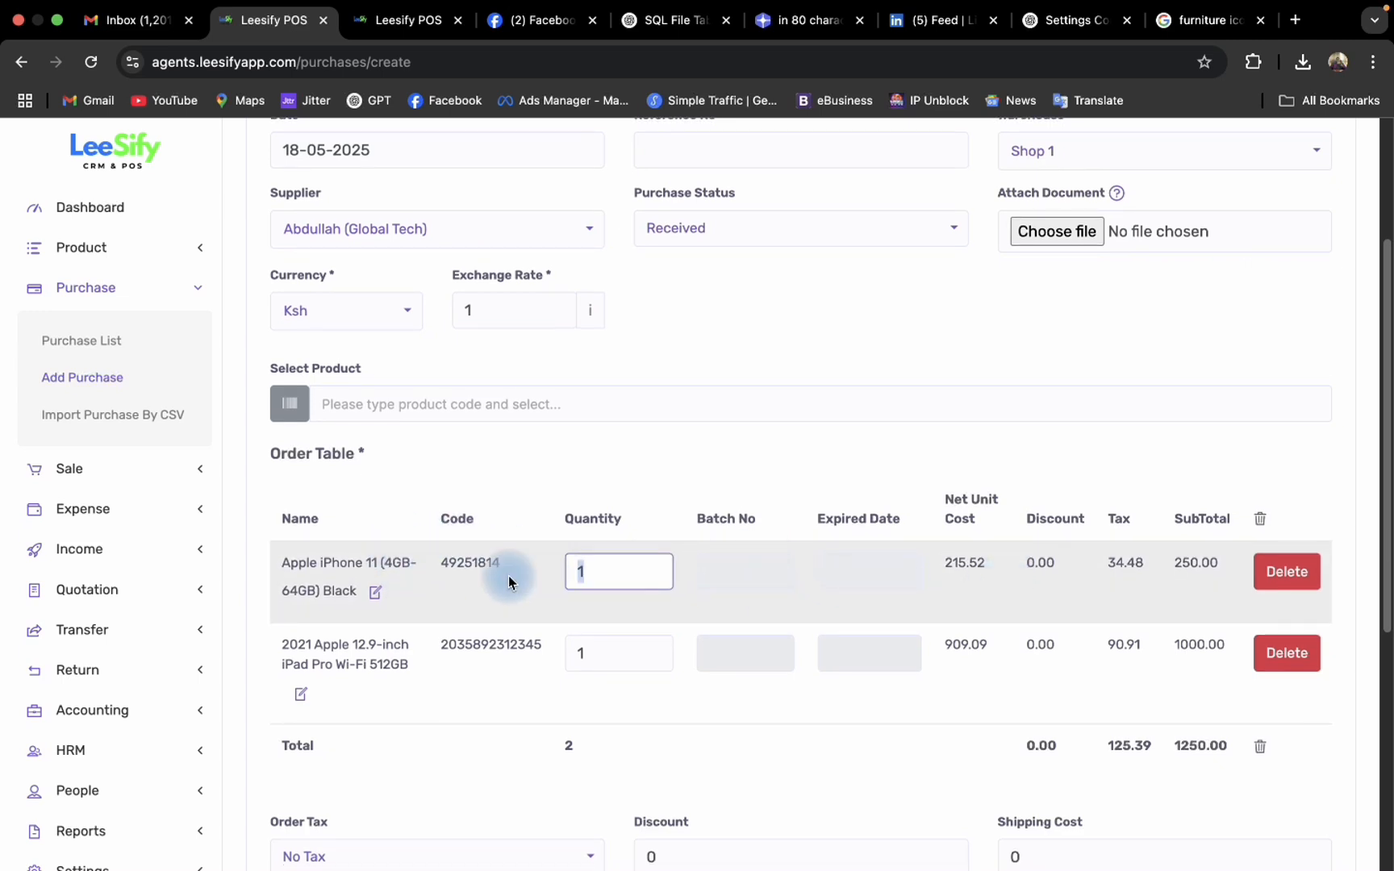
pyautogui.write('5')
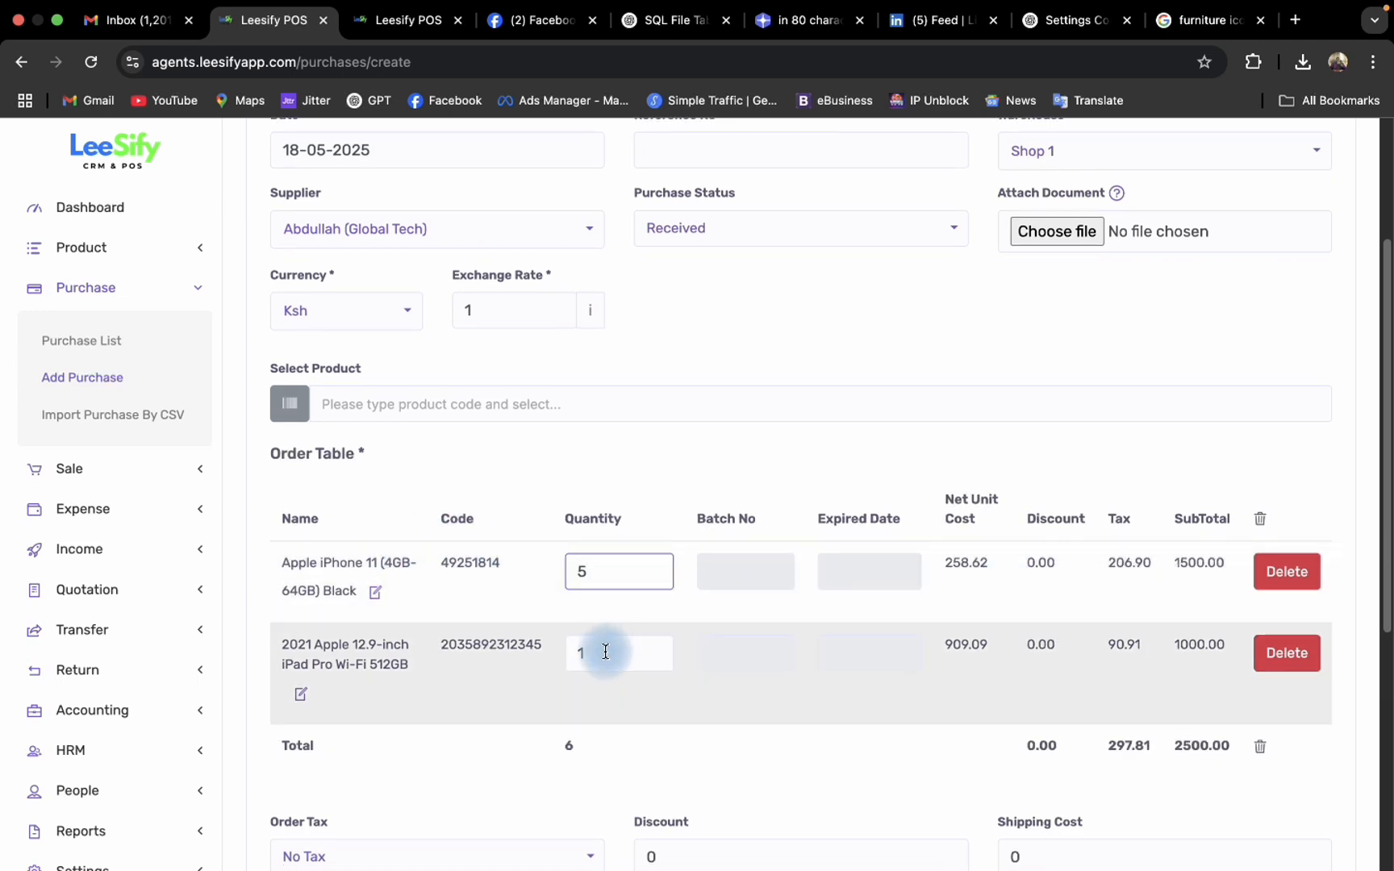
pyautogui.moveTo(605, 651); pyautogui.dragTo(529, 657)
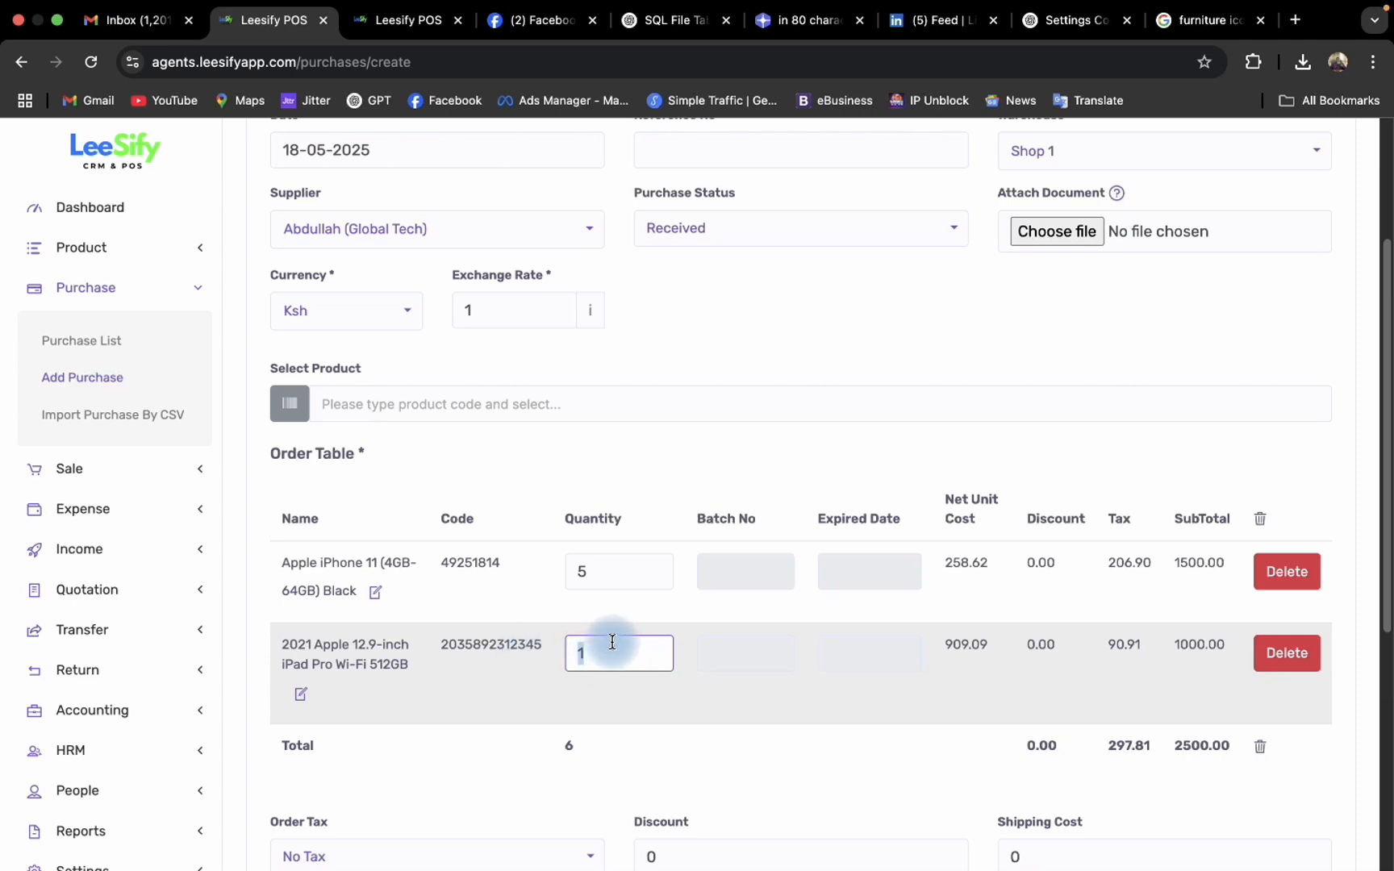
pyautogui.write('6')
pyautogui.click(751, 700)
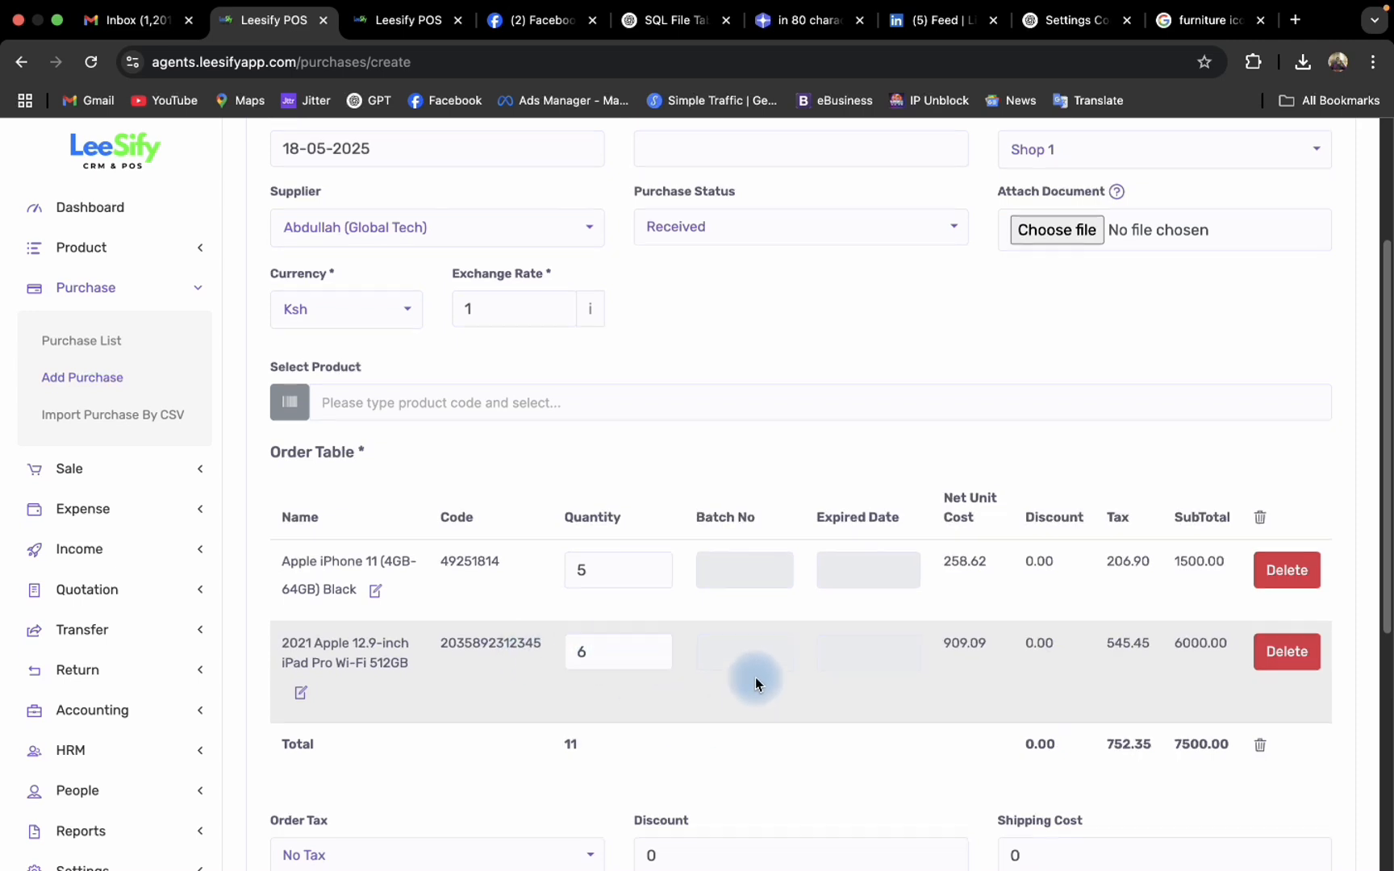
# - Keep the order tax at No Tax and enter a shipping cost of 200
pyautogui.scroll(-3, 756, 679)
pyautogui.click(491, 656)
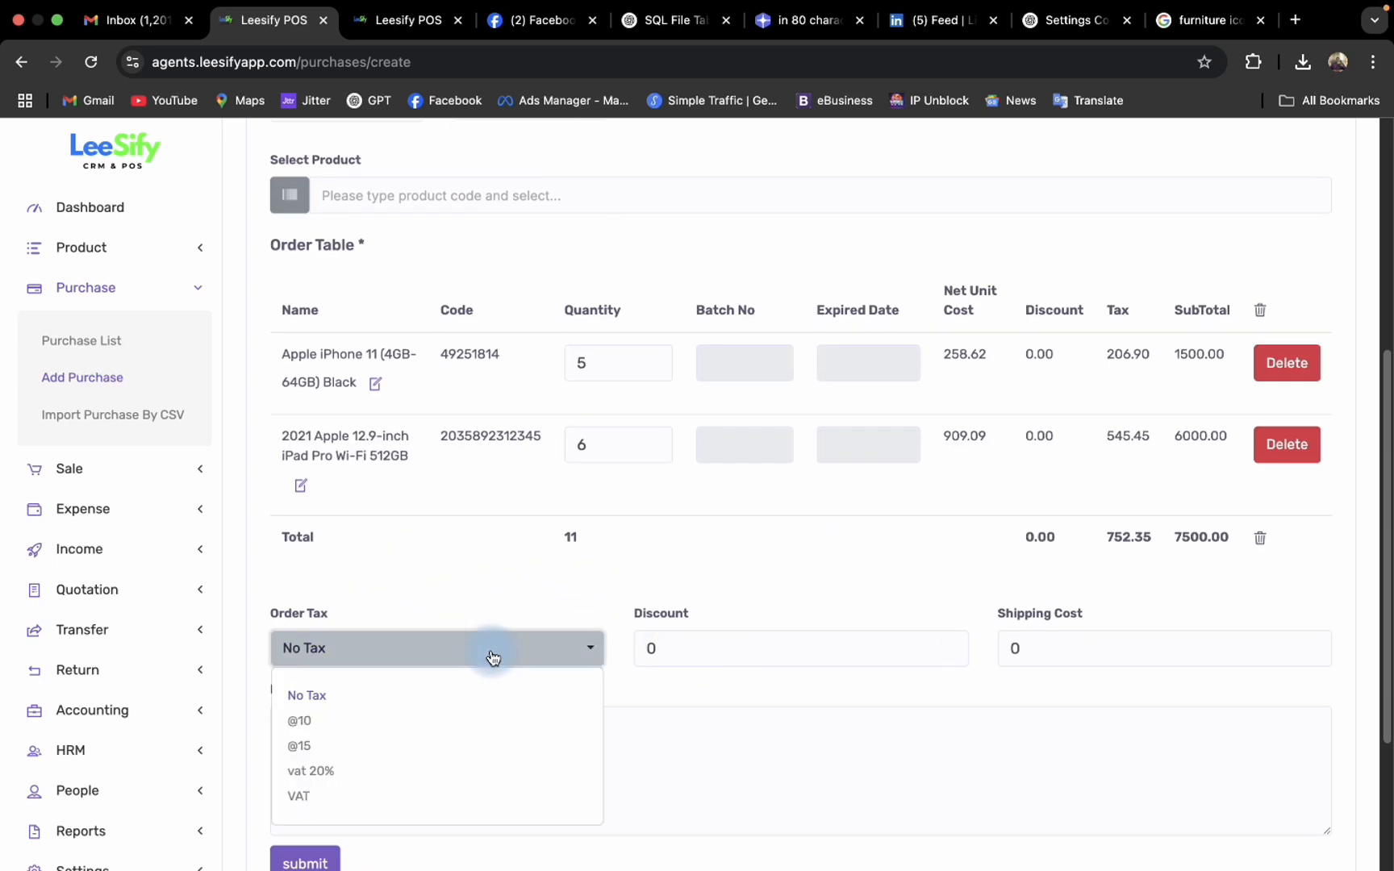
pyautogui.click(1023, 663)
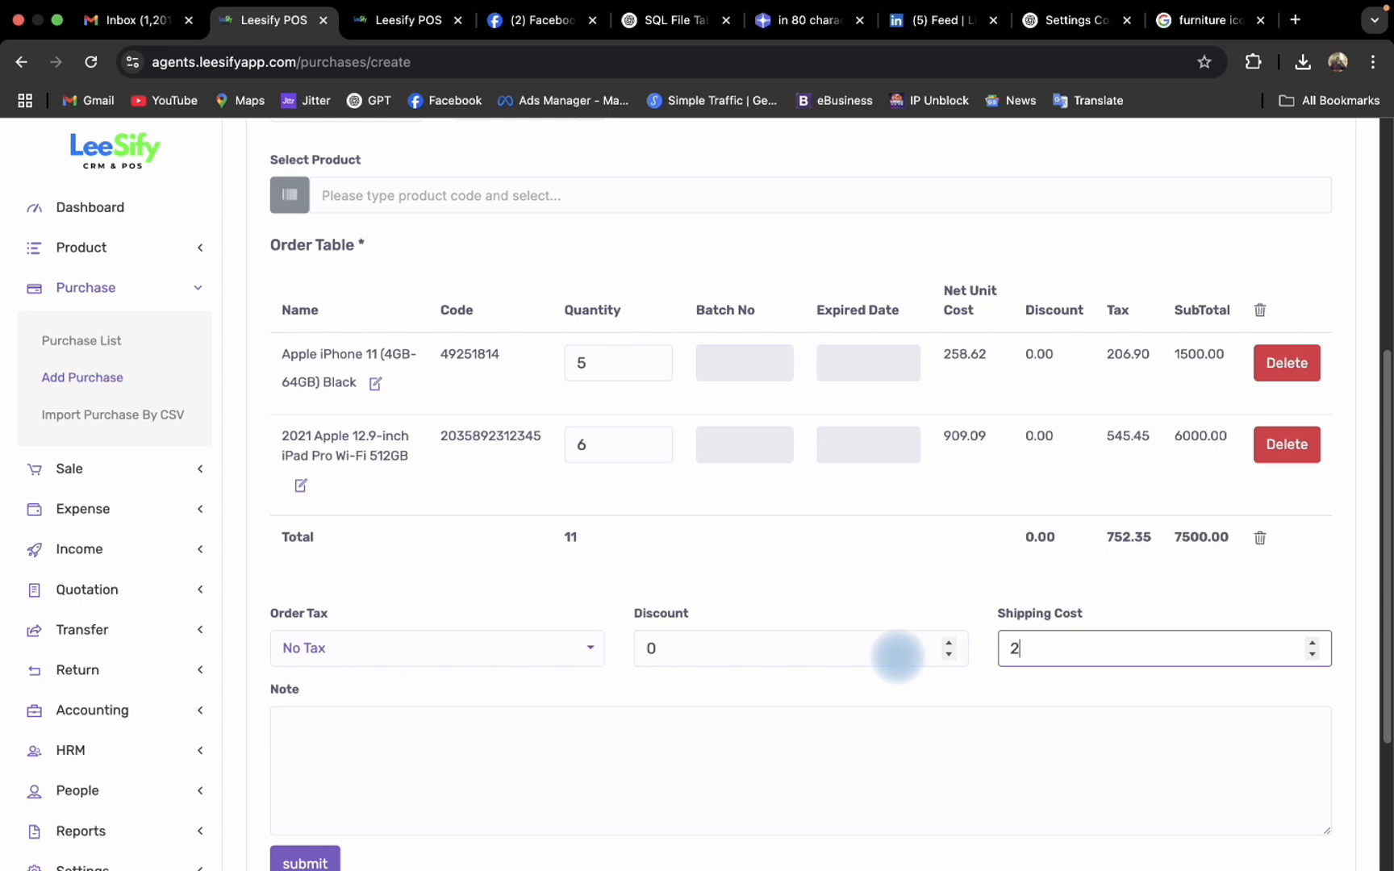
pyautogui.click(918, 569)
# - Leave the purchase note empty, review the order totals and submit the purchase
pyautogui.scroll(-1, 1027, 737)
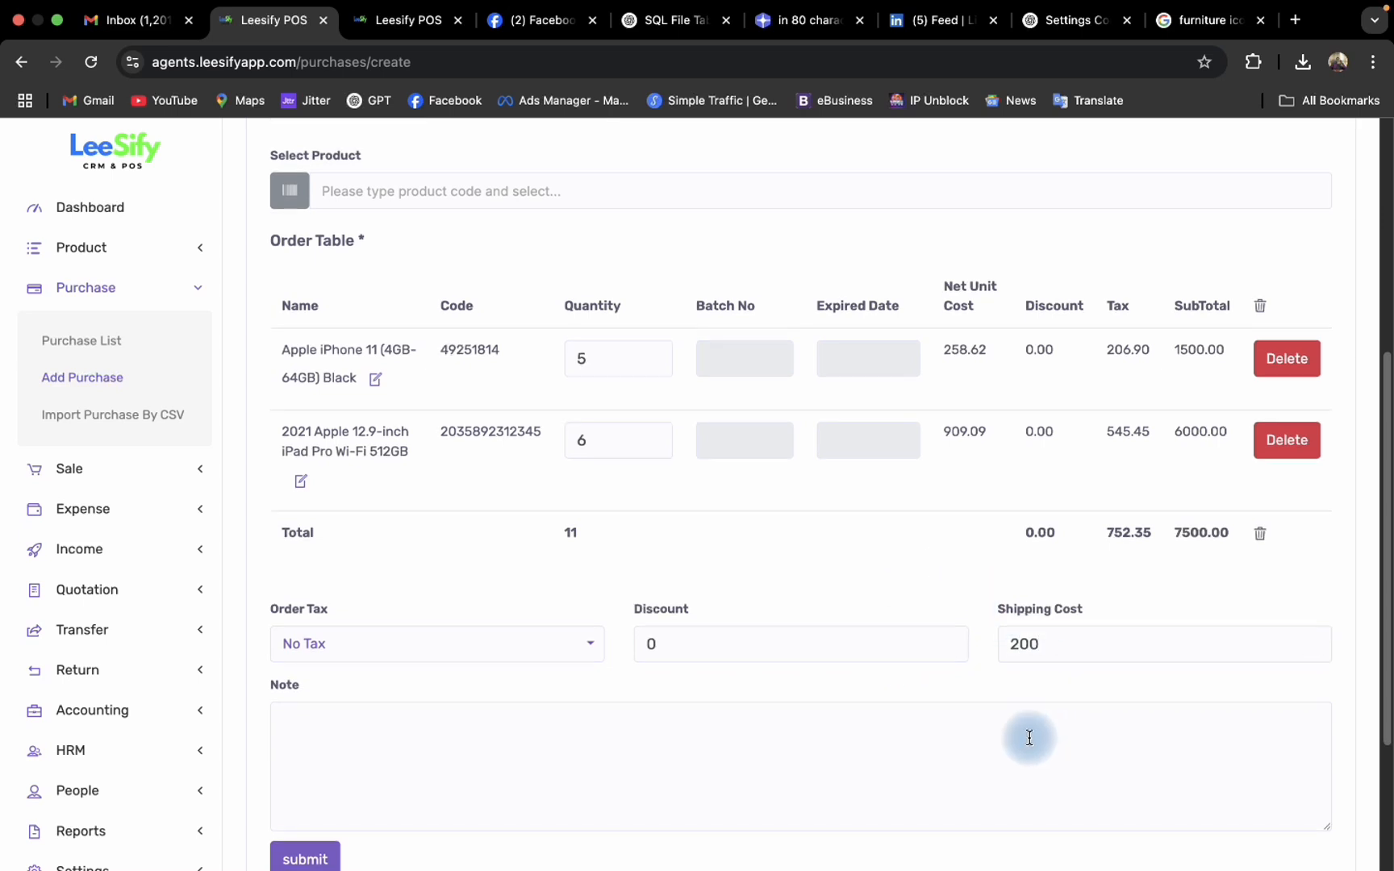
pyautogui.scroll(-3, 533, 581)
pyautogui.click(430, 538)
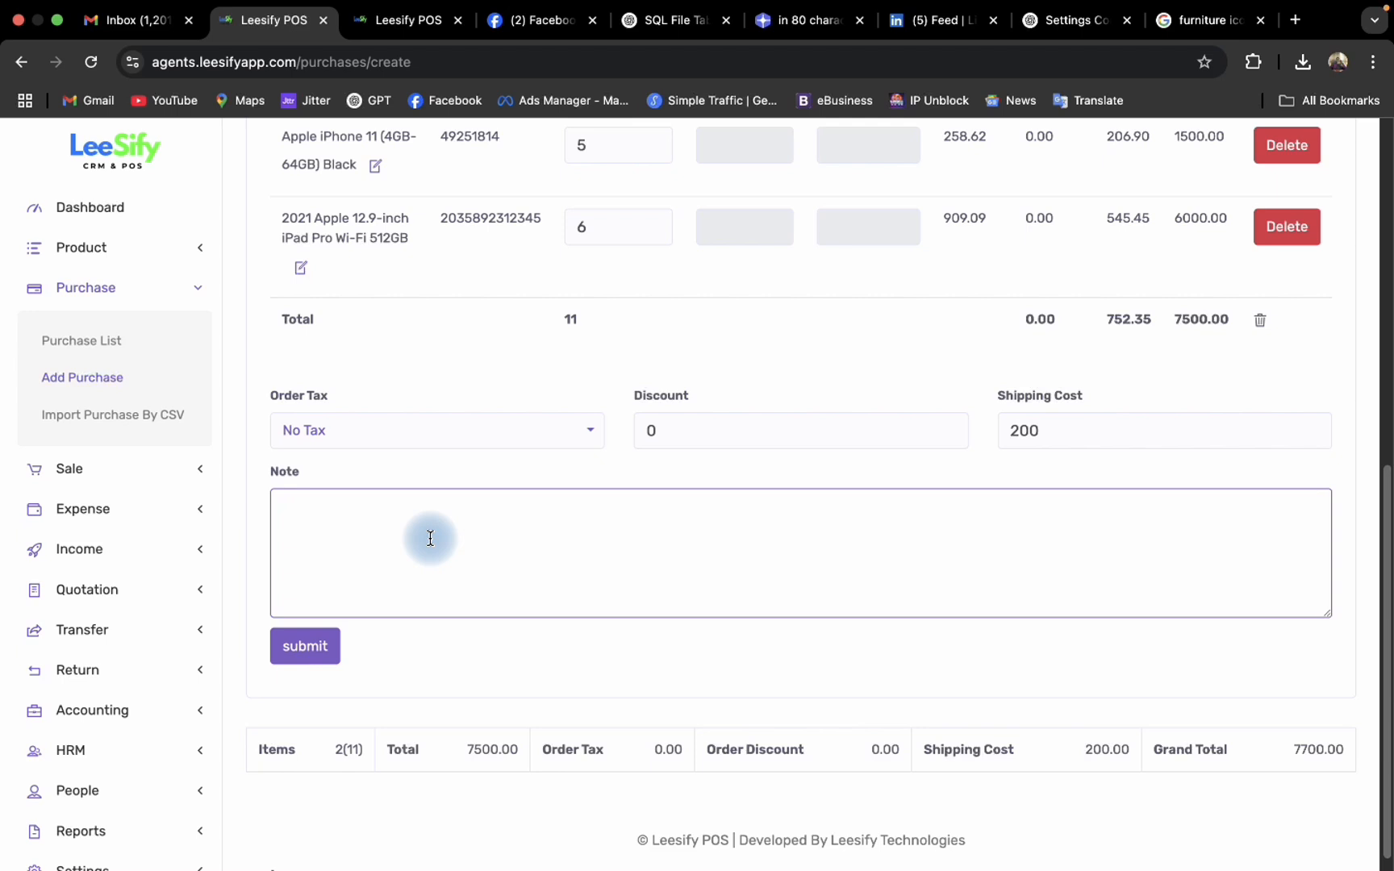
pyautogui.scroll(1, 427, 518)
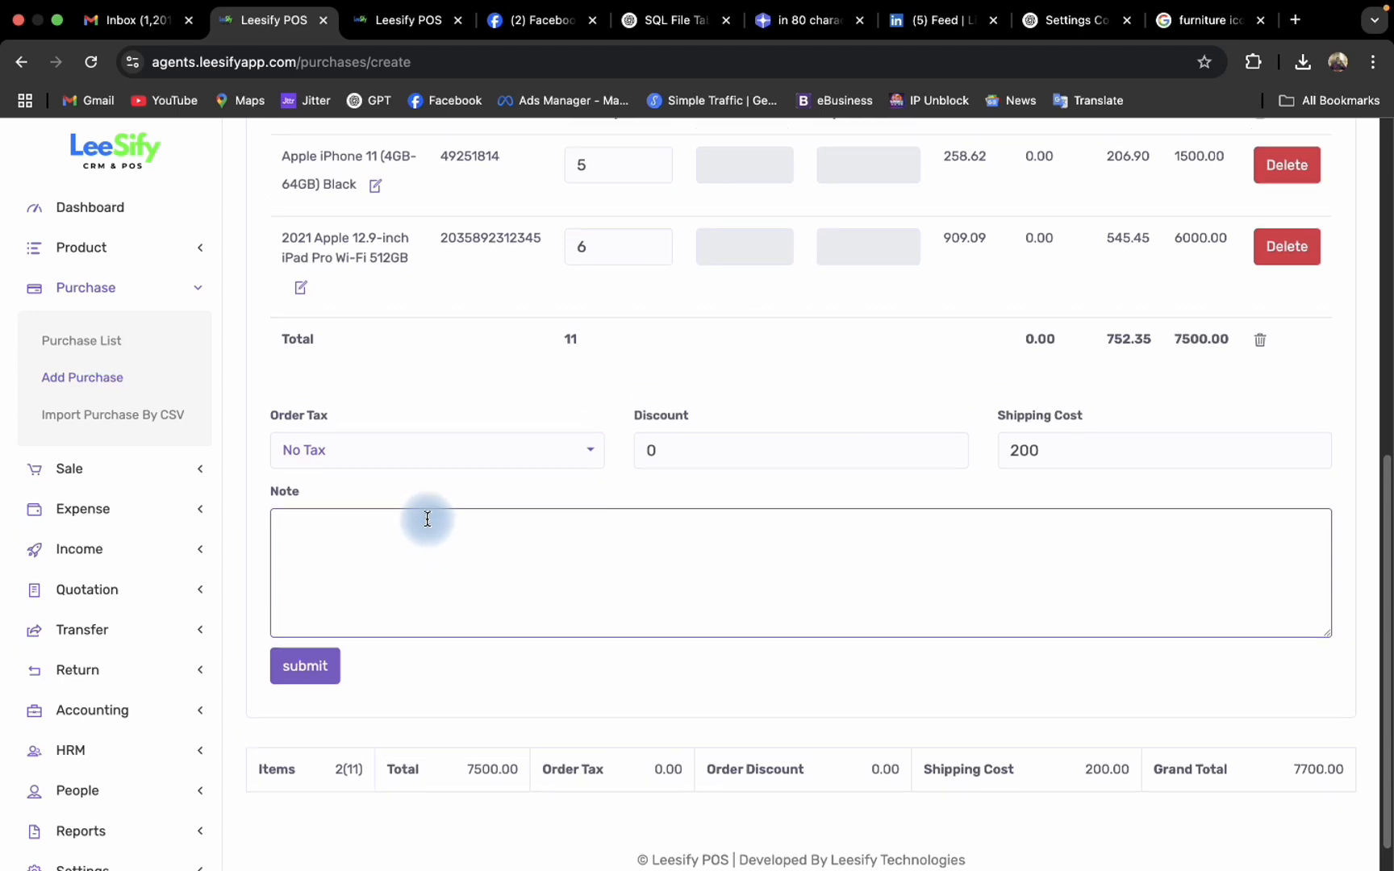
pyautogui.scroll(-1, 427, 519)
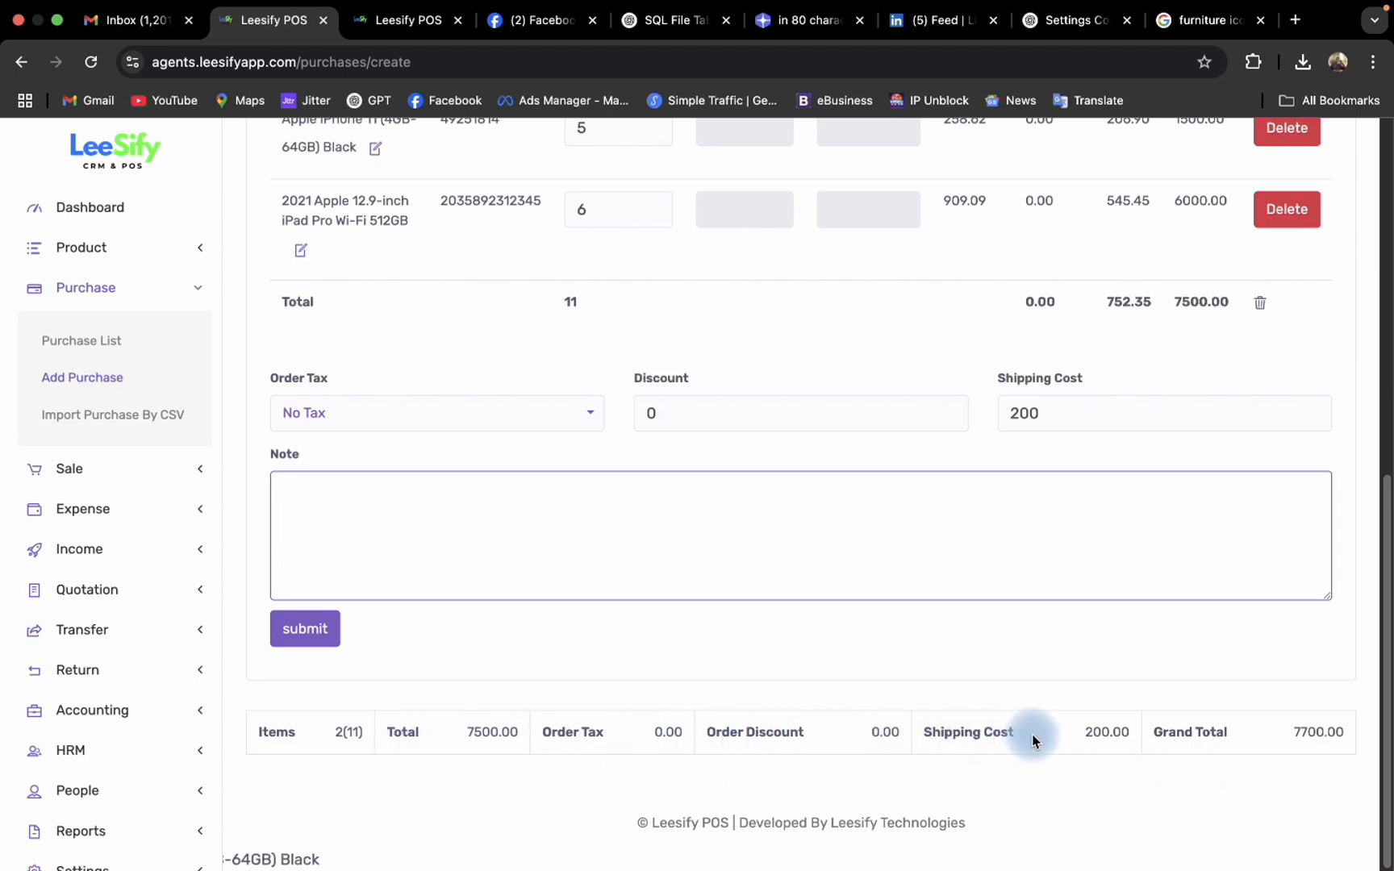
pyautogui.click(314, 636)
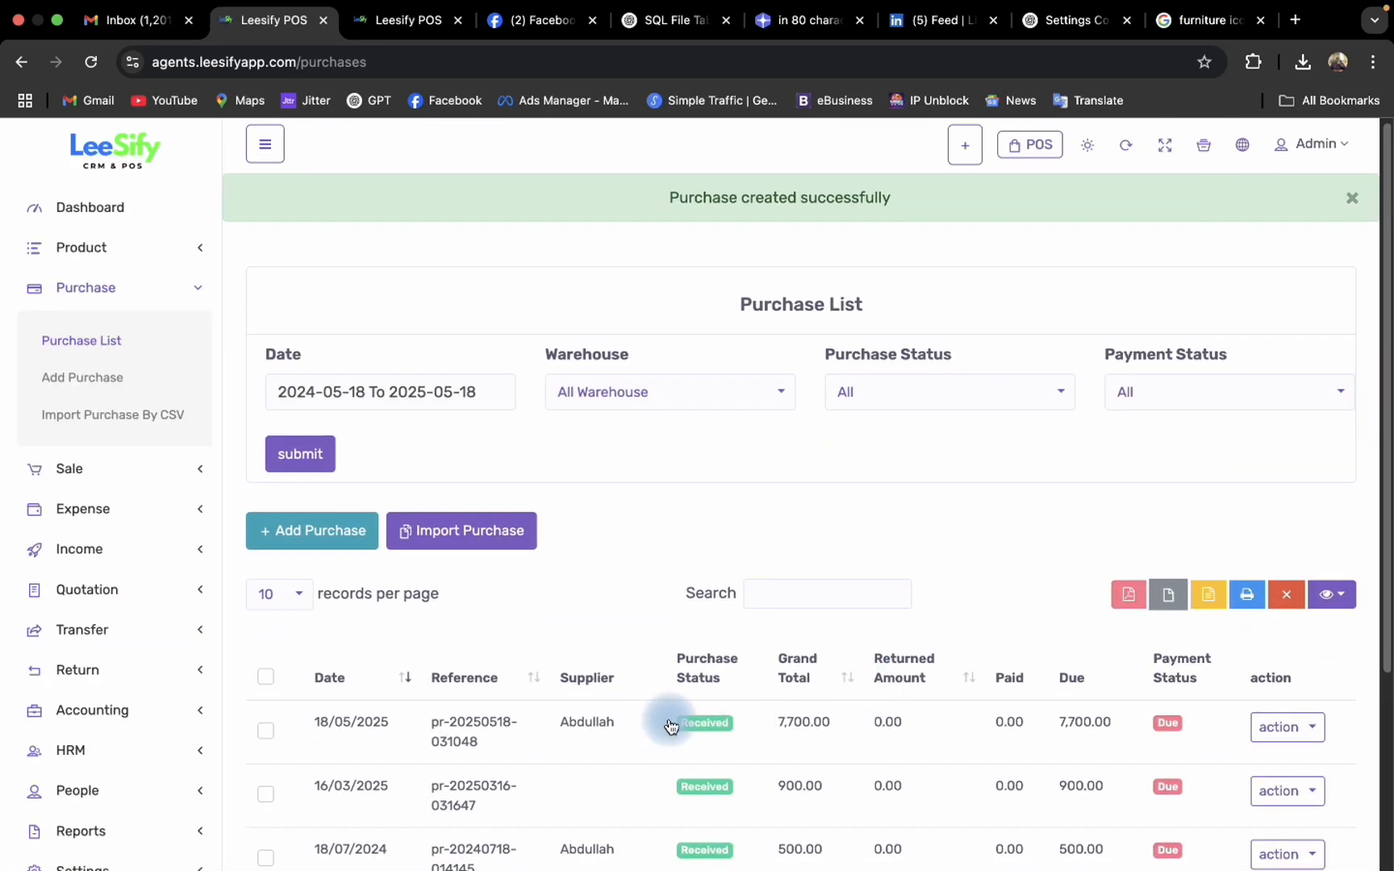
# - Start adding a payment to the 18/05/2025 purchase and set Paid By to Bank Transfer
pyautogui.scroll(-2, 995, 689)
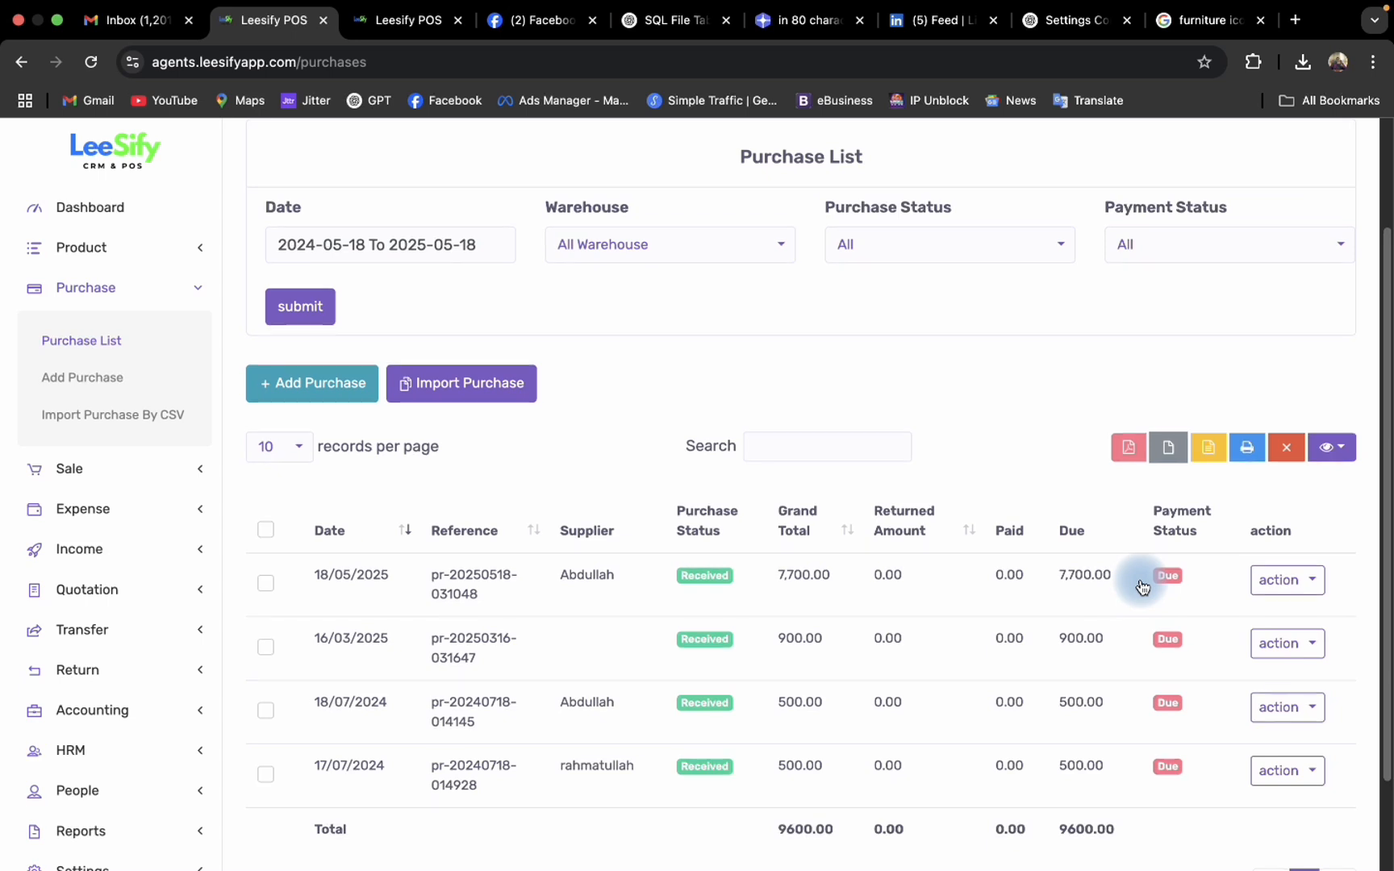
pyautogui.click(1281, 591)
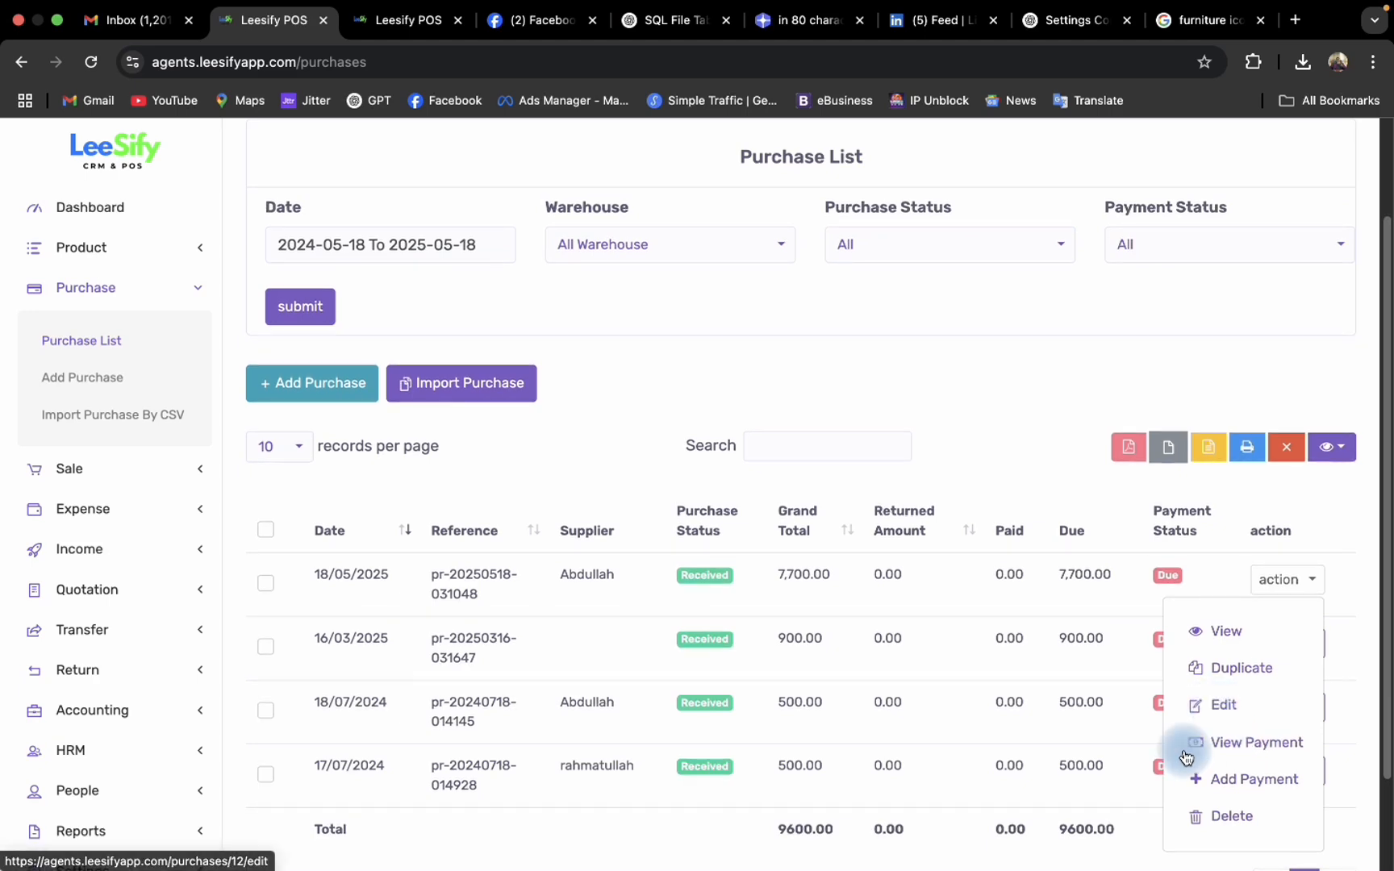
pyautogui.click(1210, 778)
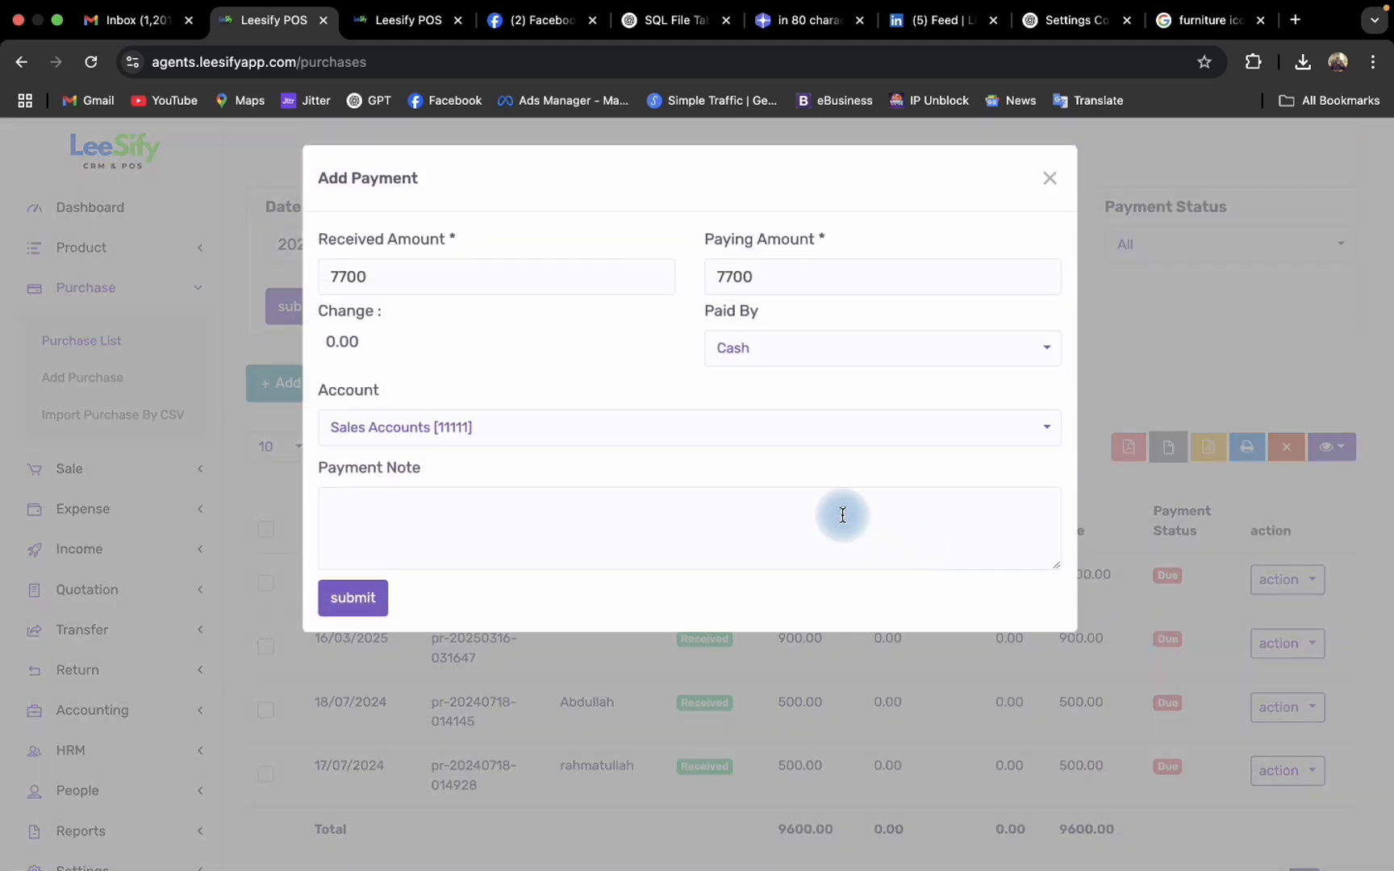
pyautogui.click(856, 352)
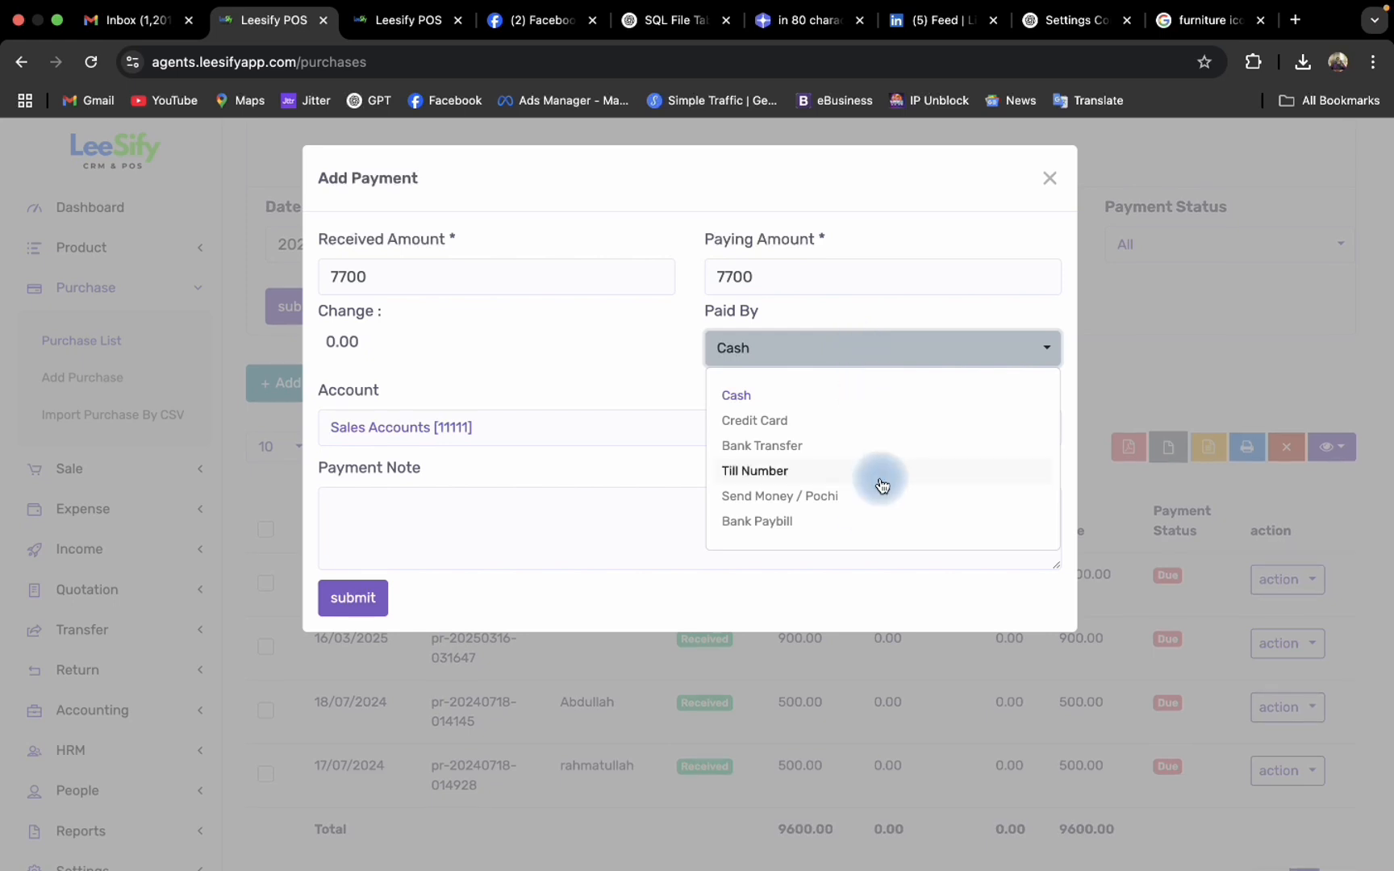
pyautogui.click(850, 523)
pyautogui.click(846, 360)
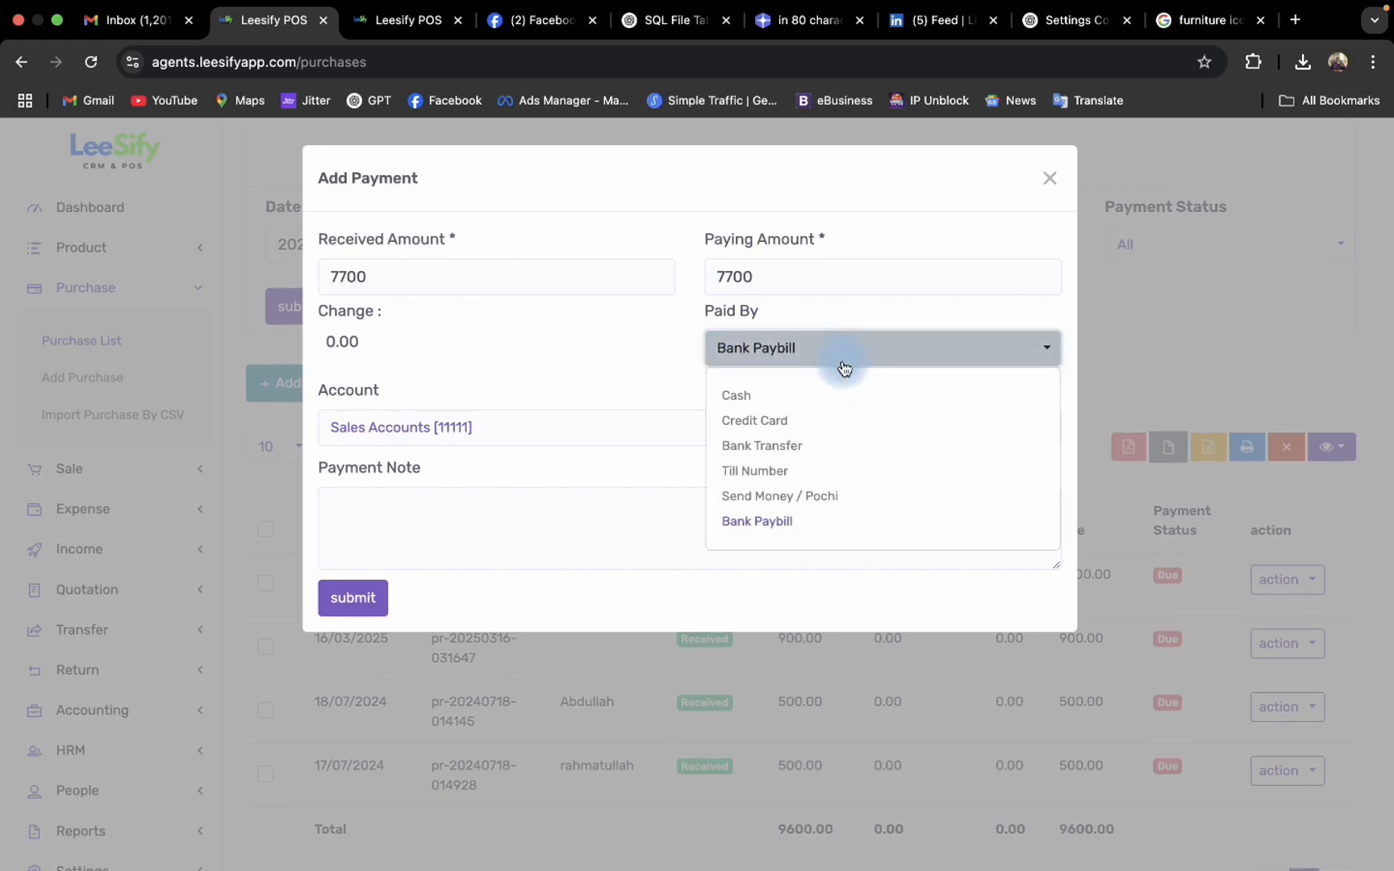
pyautogui.click(816, 445)
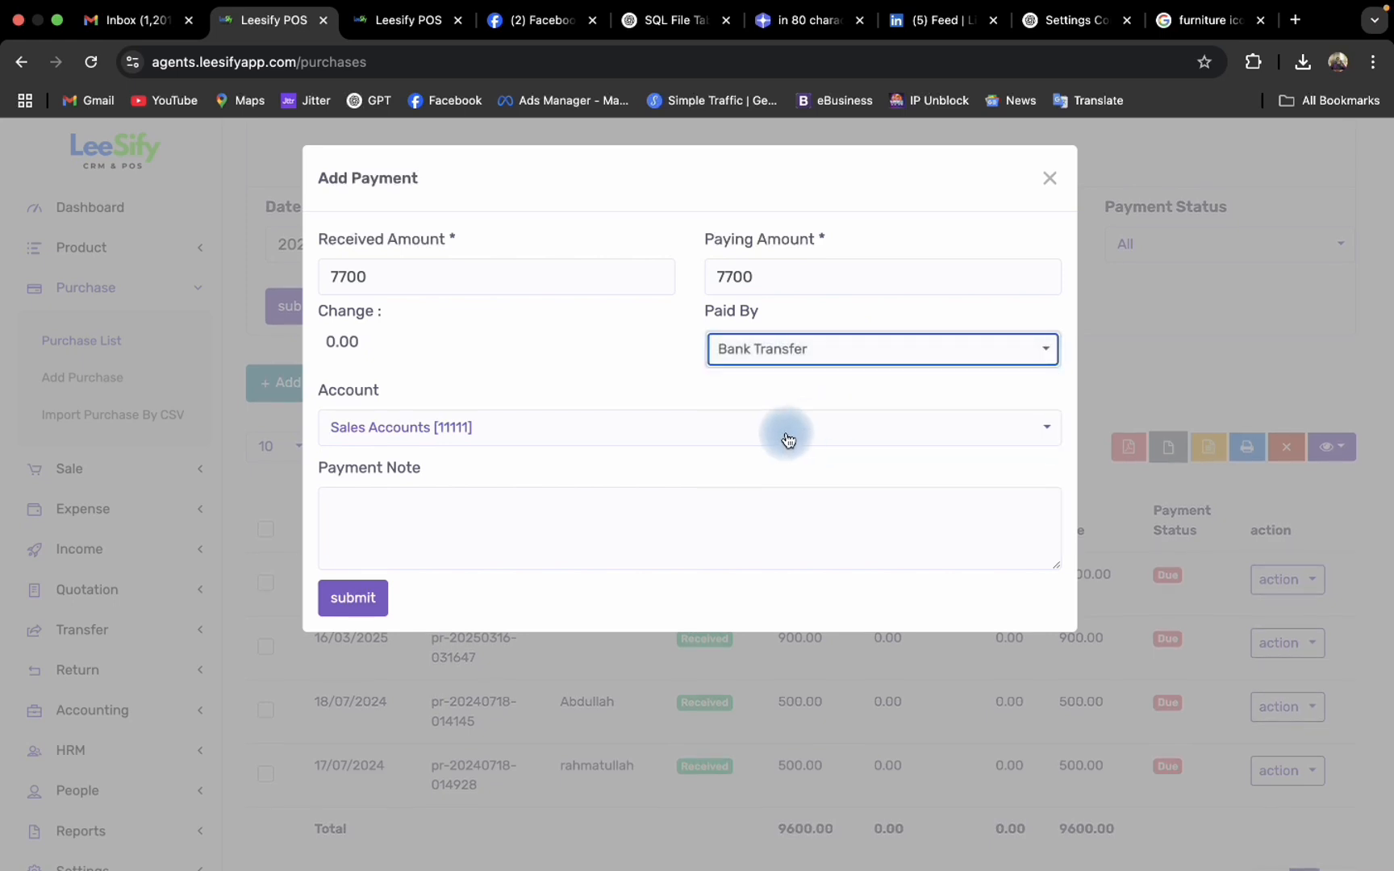
# - Keep Sales Accounts as the payment account, leave the payment note empty and submit the 7700 payment
pyautogui.click(783, 440)
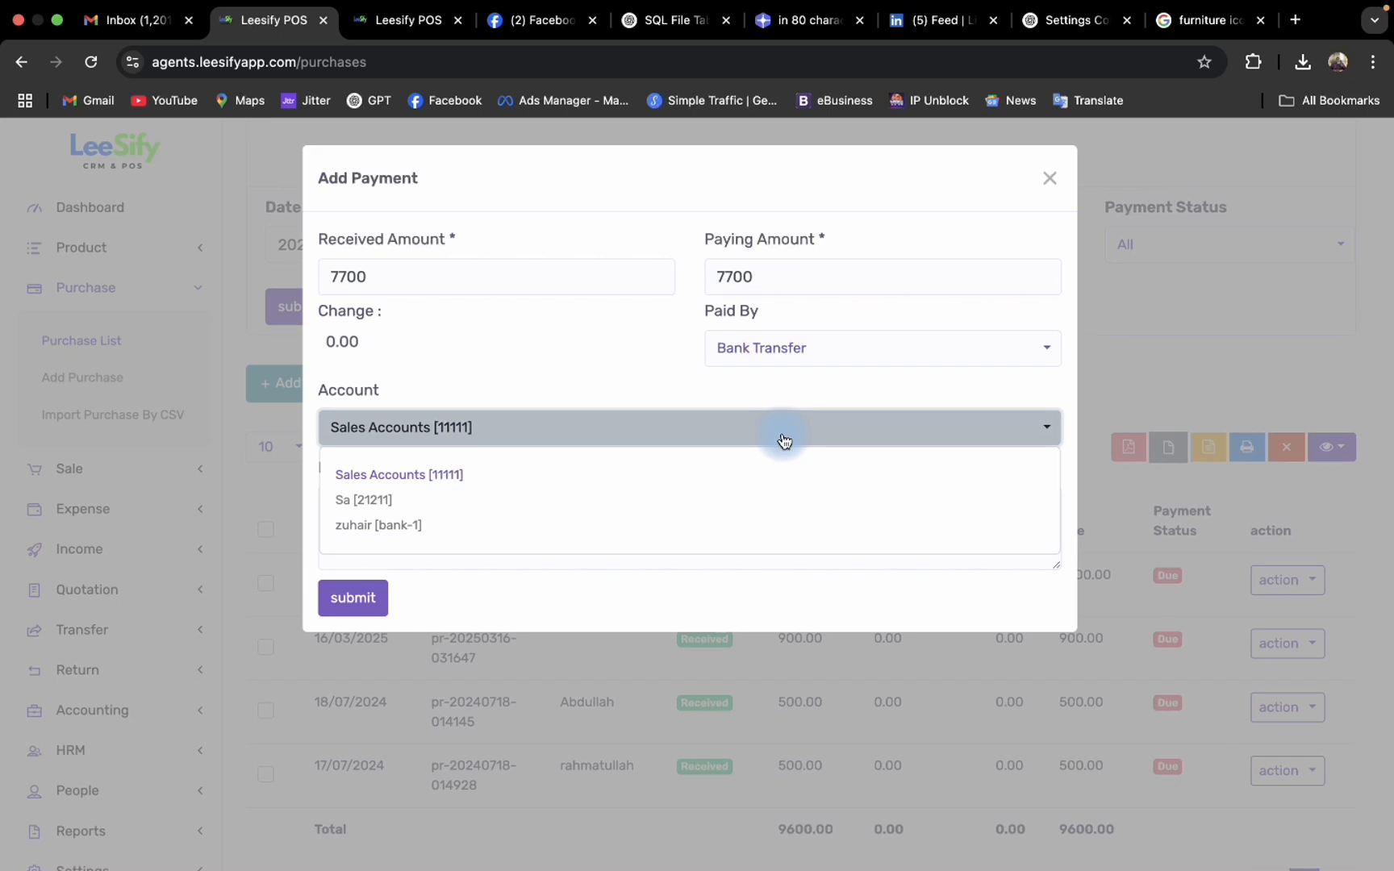
pyautogui.click(543, 385)
pyautogui.click(530, 415)
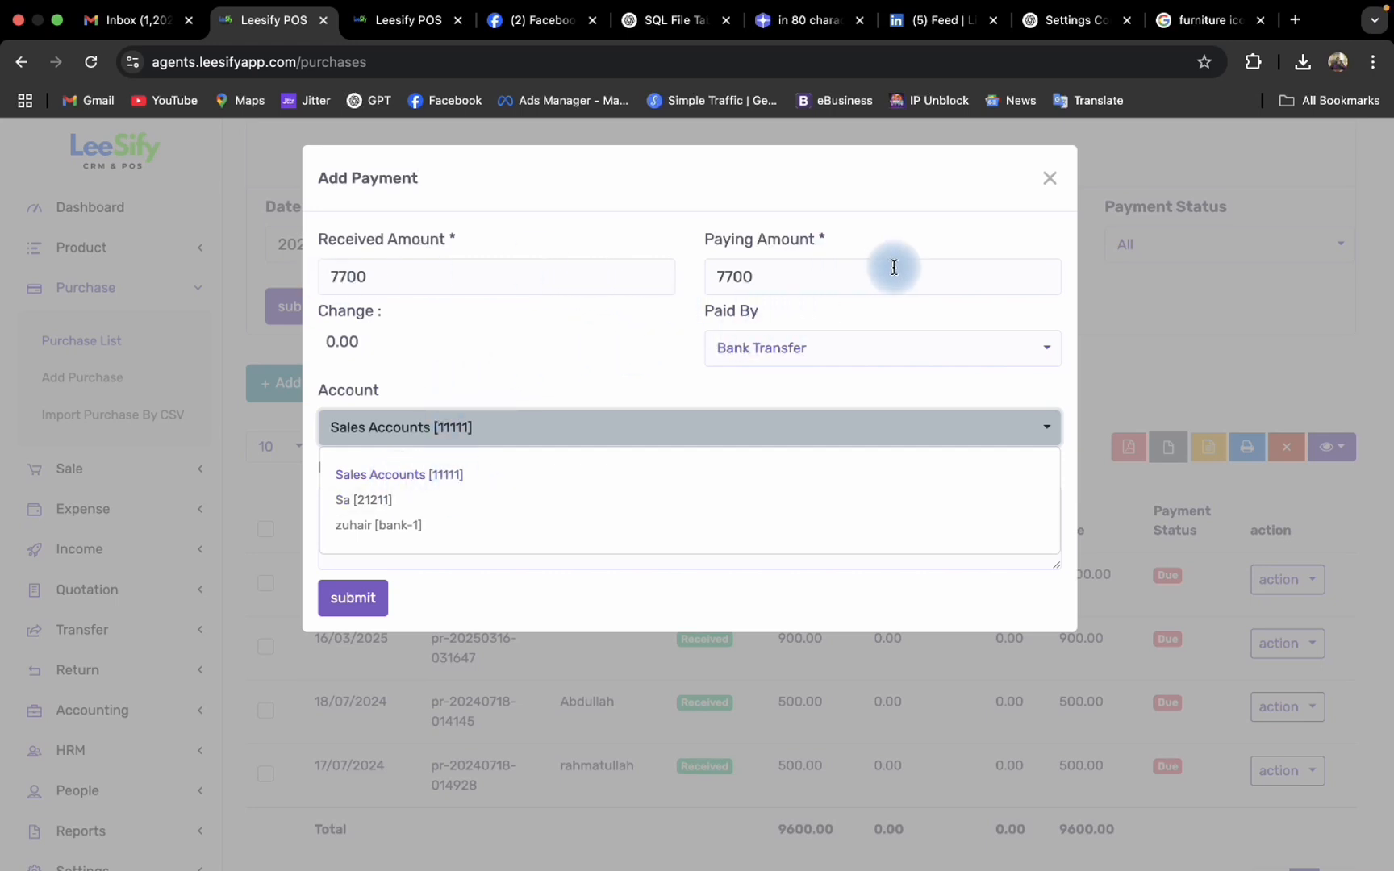
pyautogui.click(484, 428)
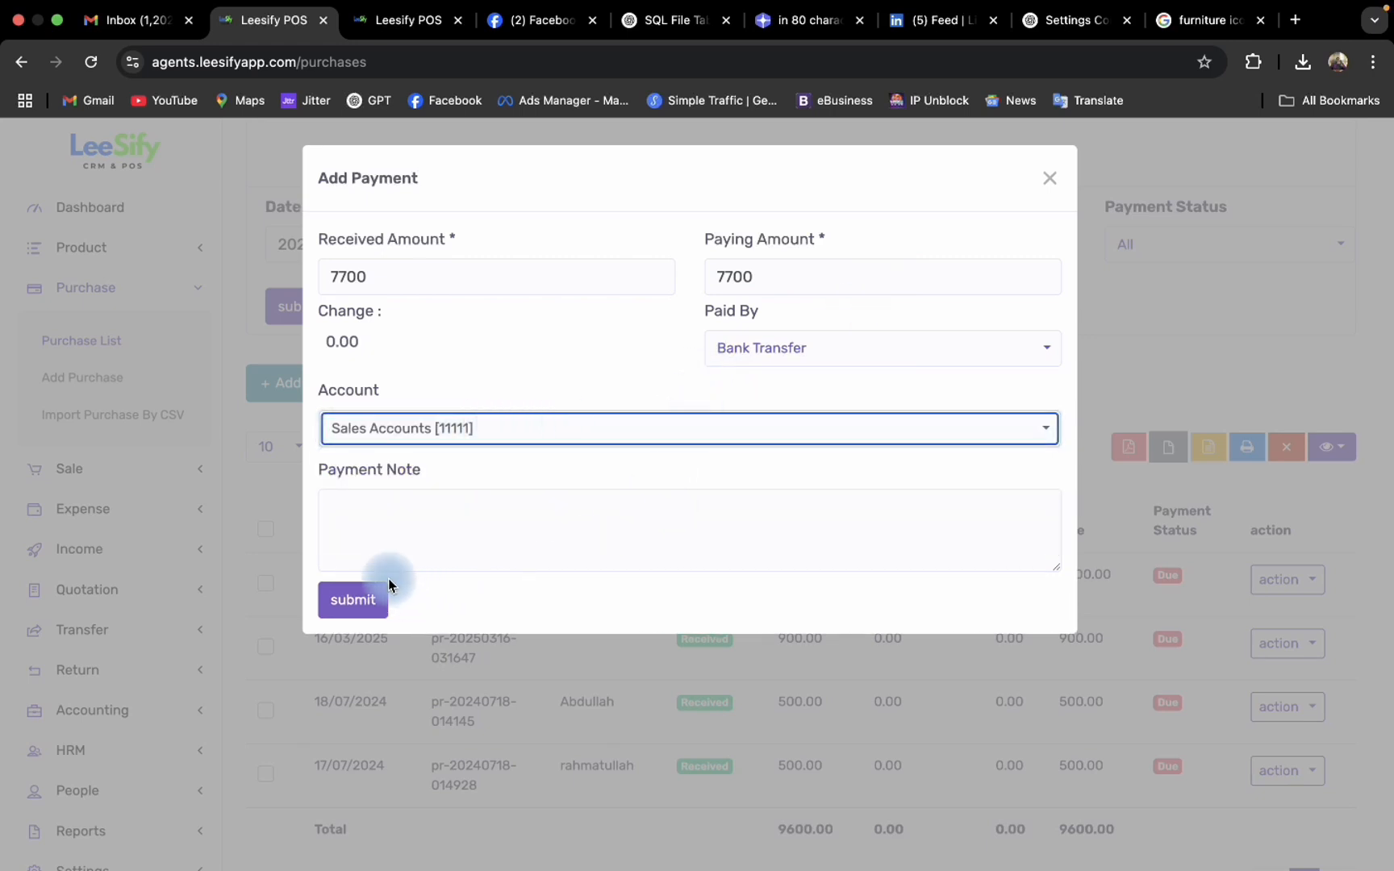
pyautogui.click(368, 518)
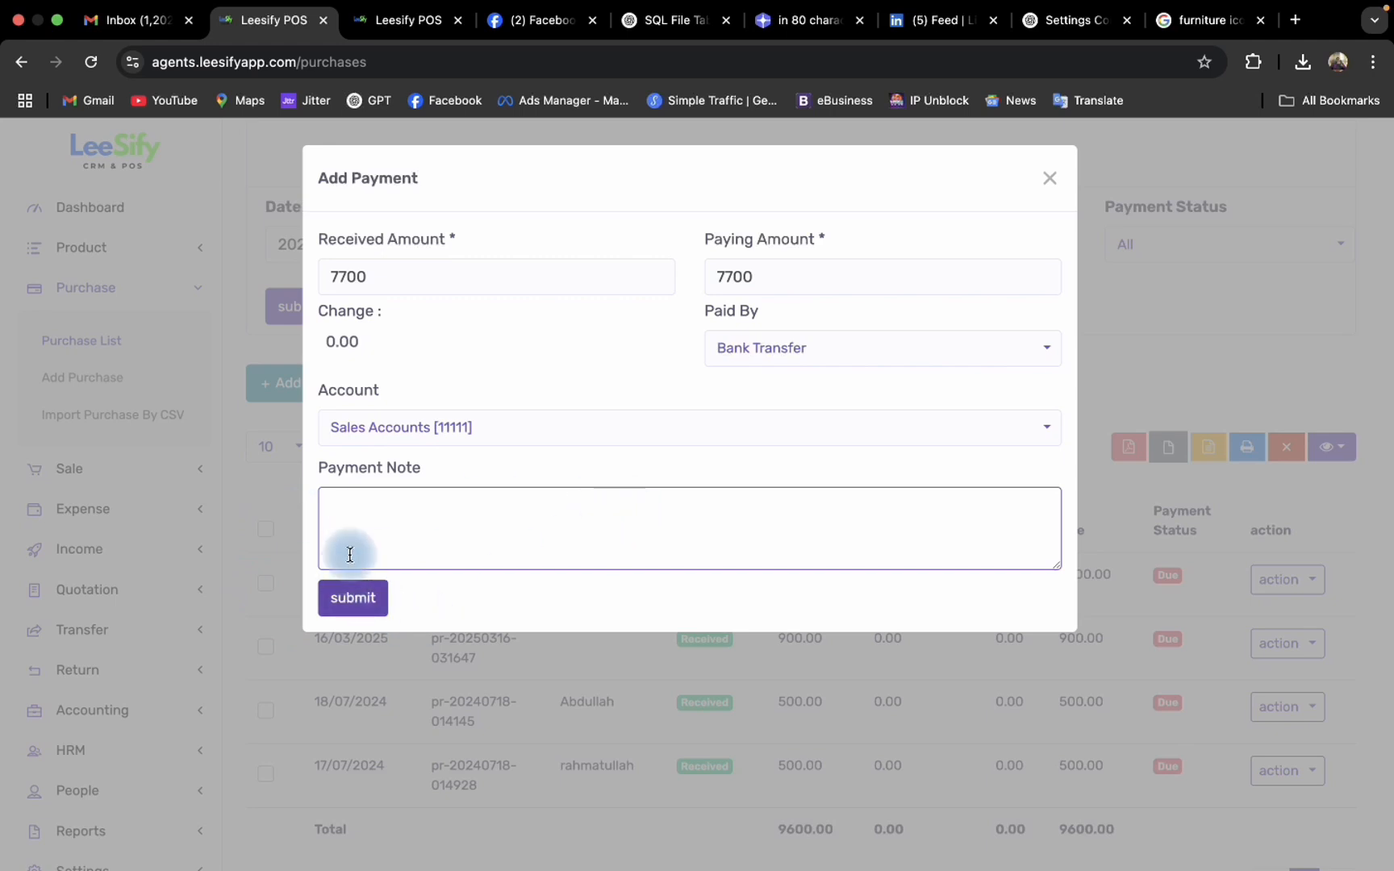
pyautogui.click(353, 597)
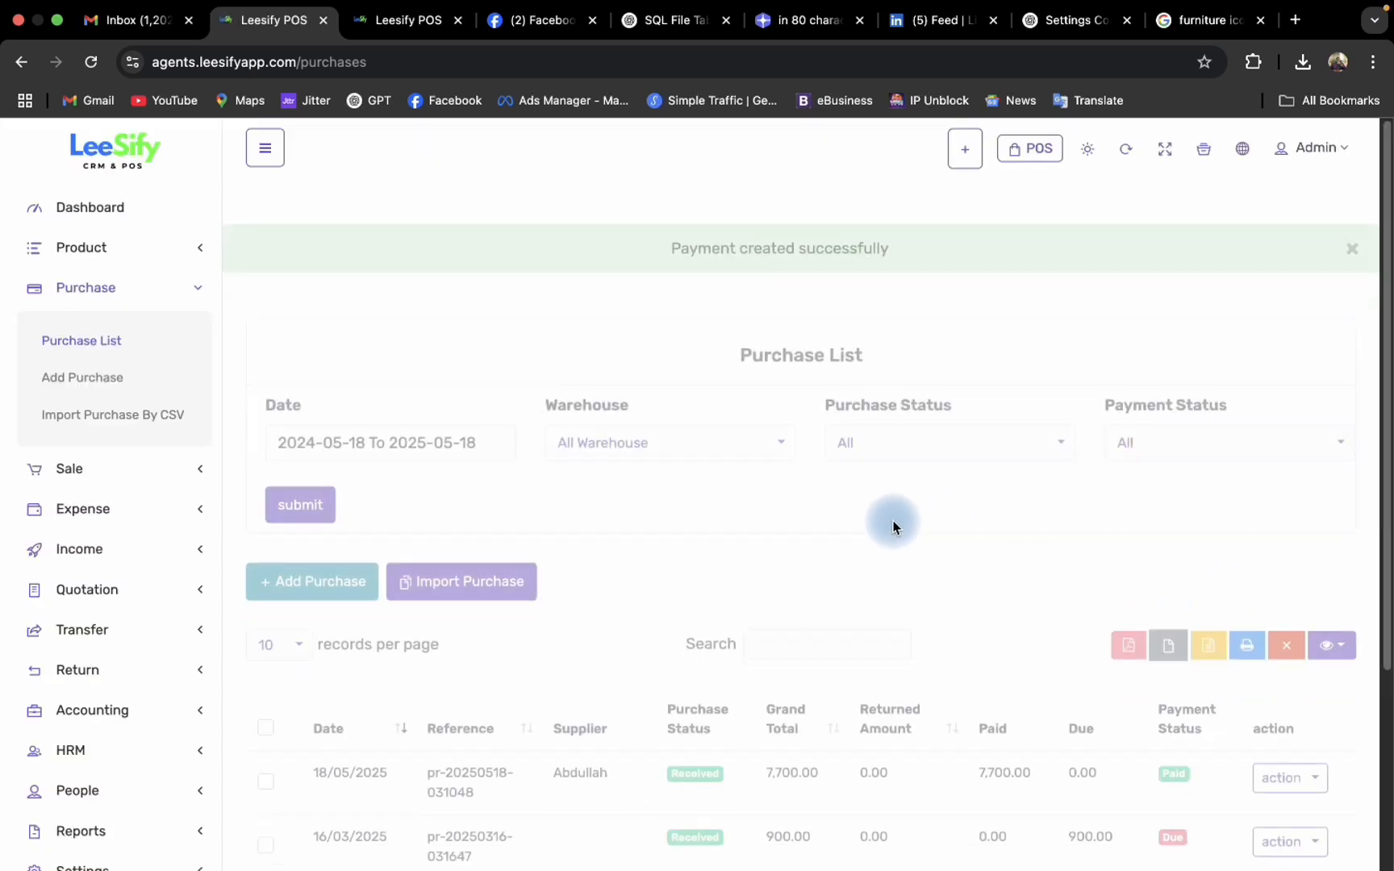
# - Review the payment record of the 18/05/2025 purchase in the purchase list and close it
pyautogui.scroll(-3, 1033, 601)
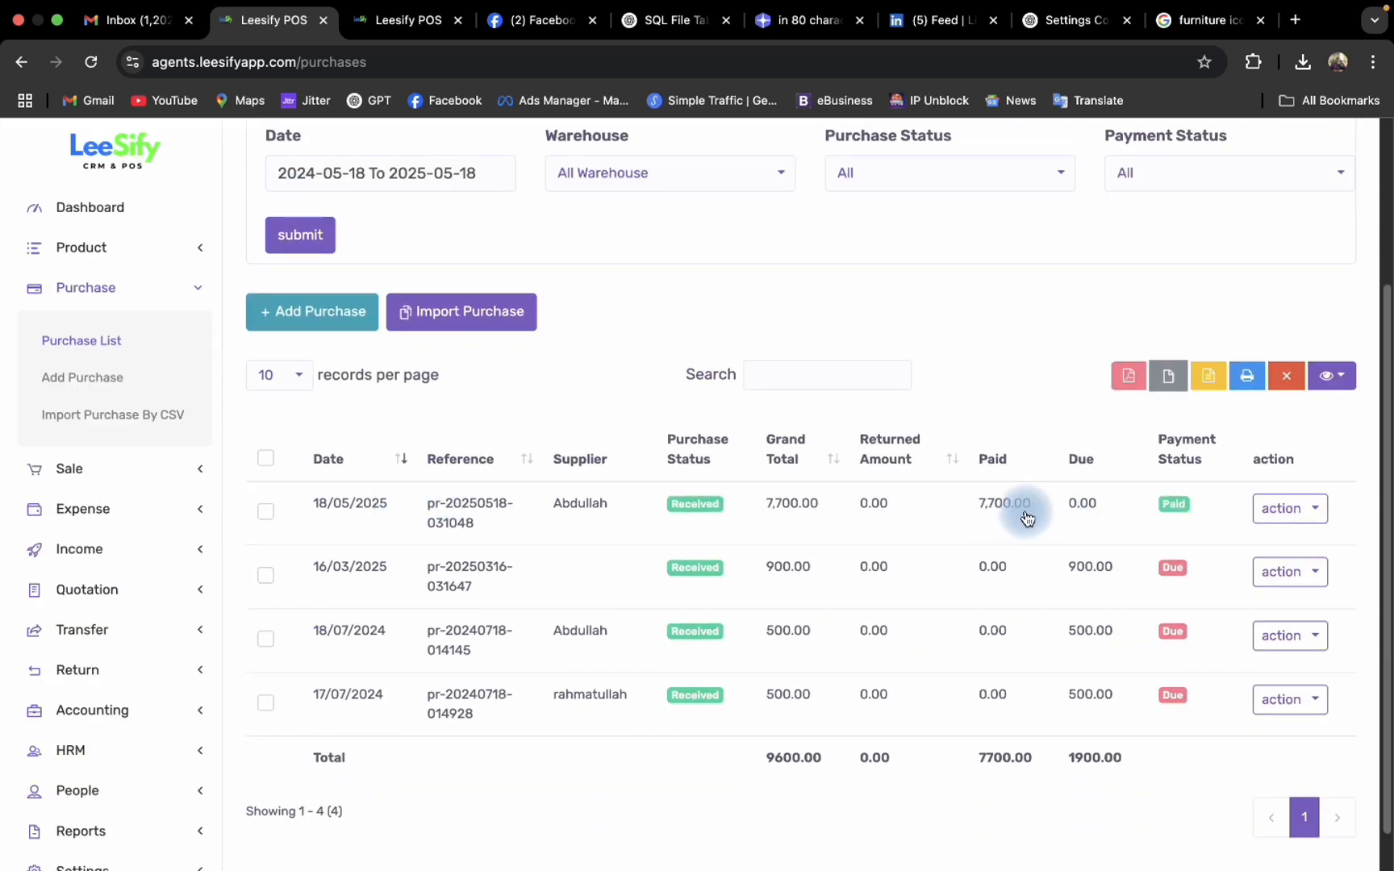
pyautogui.click(1289, 510)
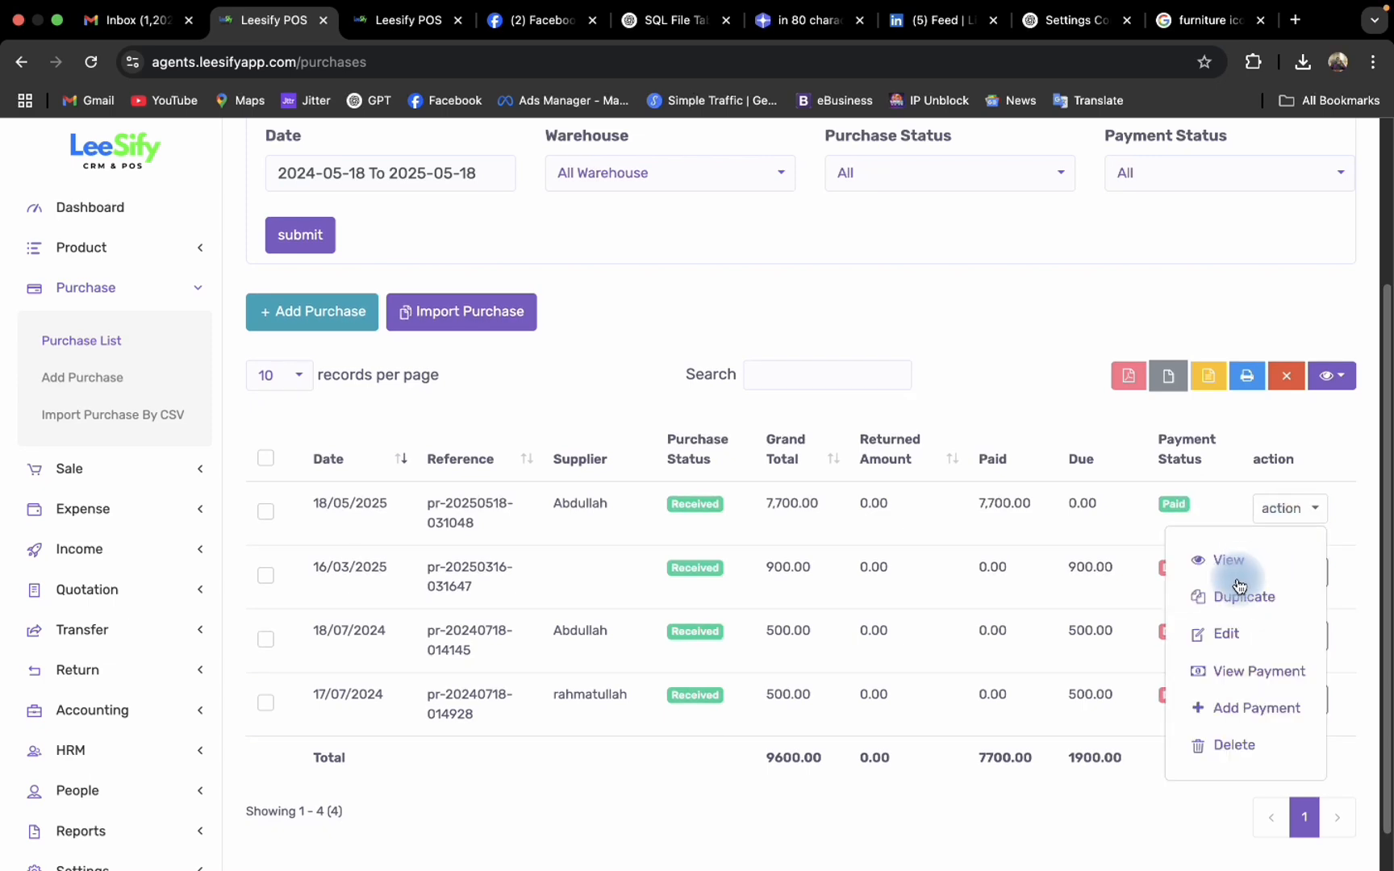
pyautogui.click(1246, 671)
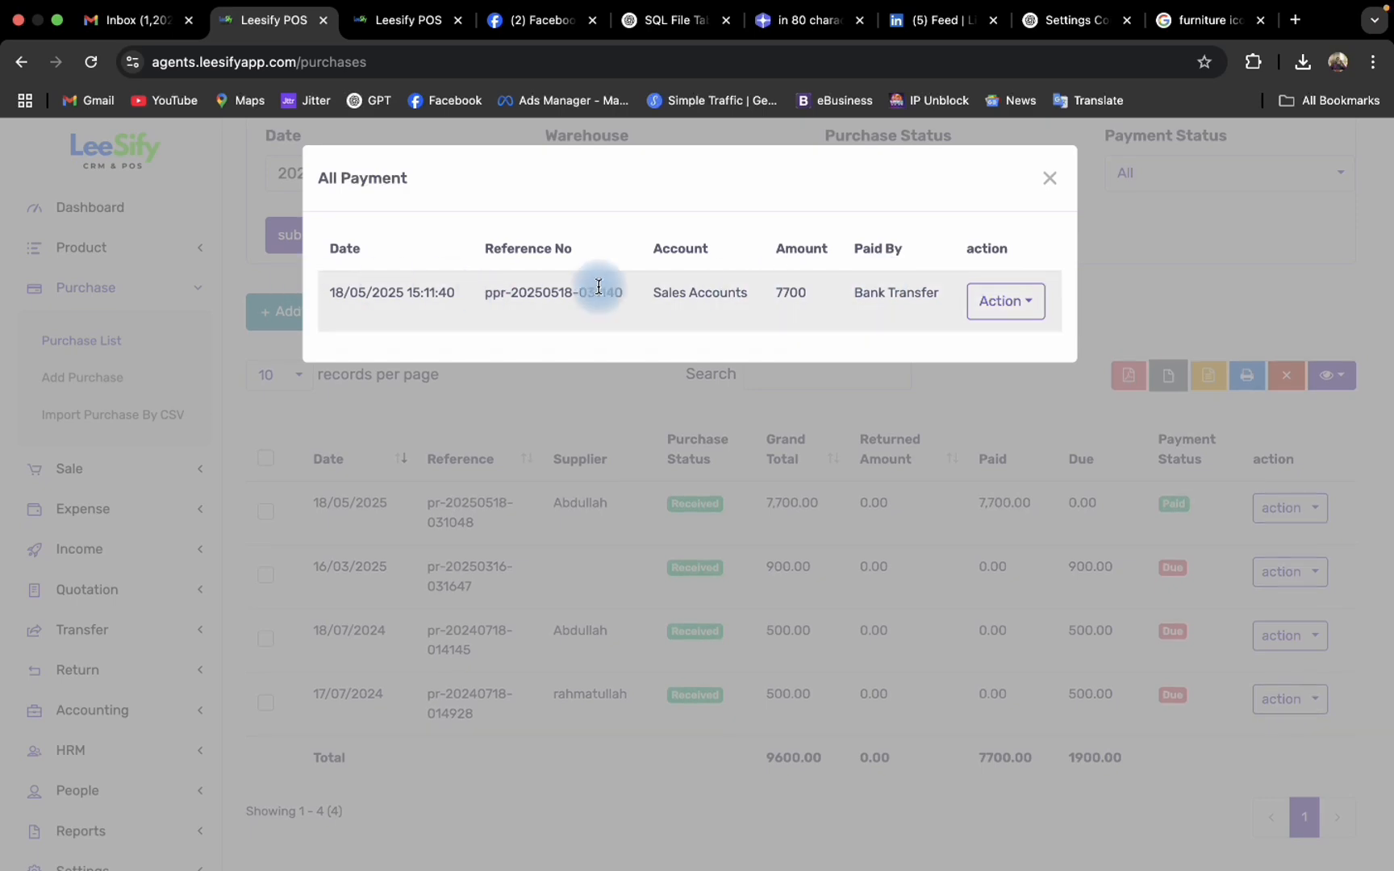
pyautogui.click(1047, 182)
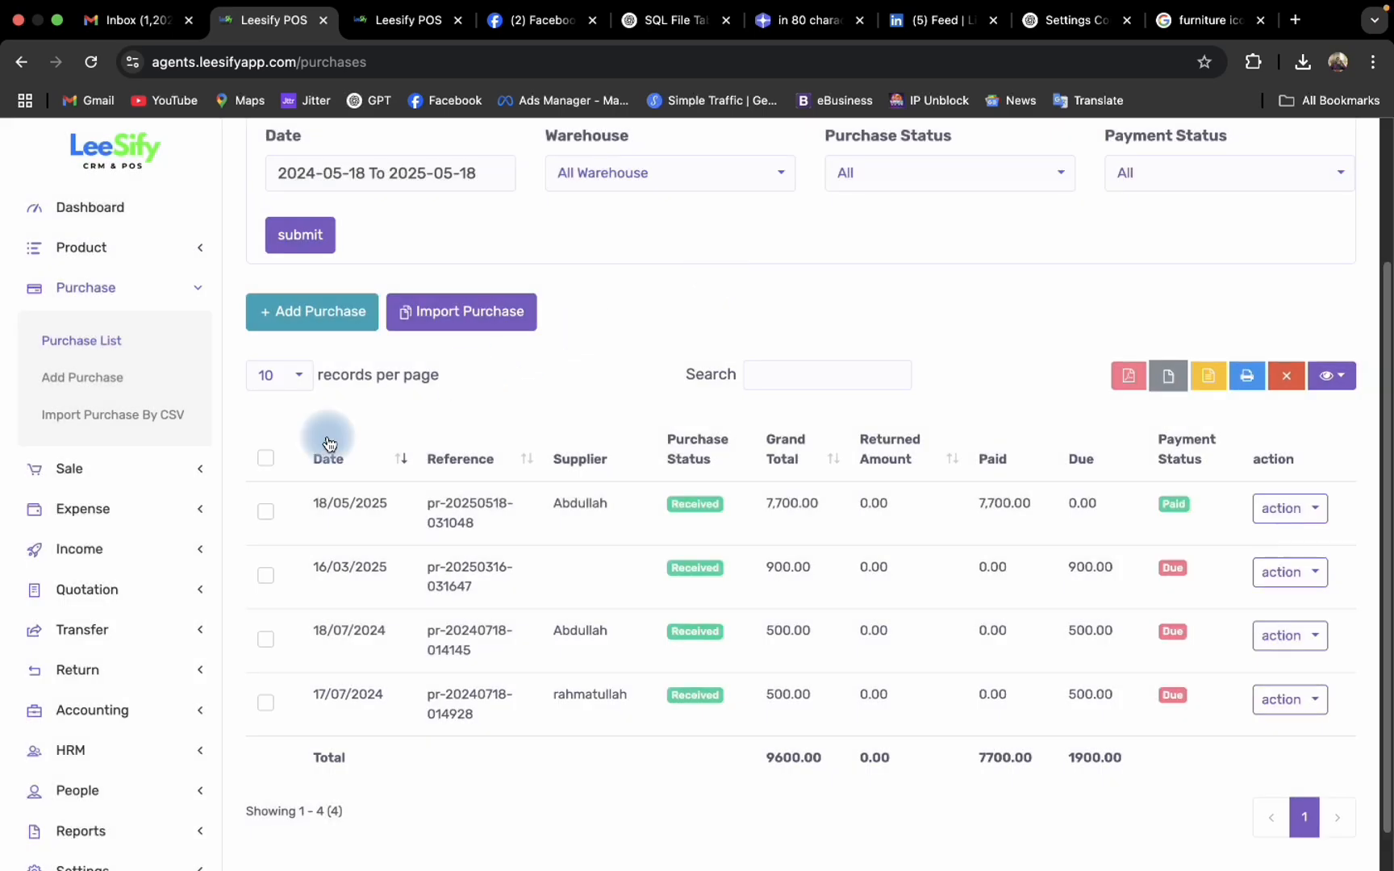
# - Export the purchase list as a CSV file
pyautogui.click(113, 358)
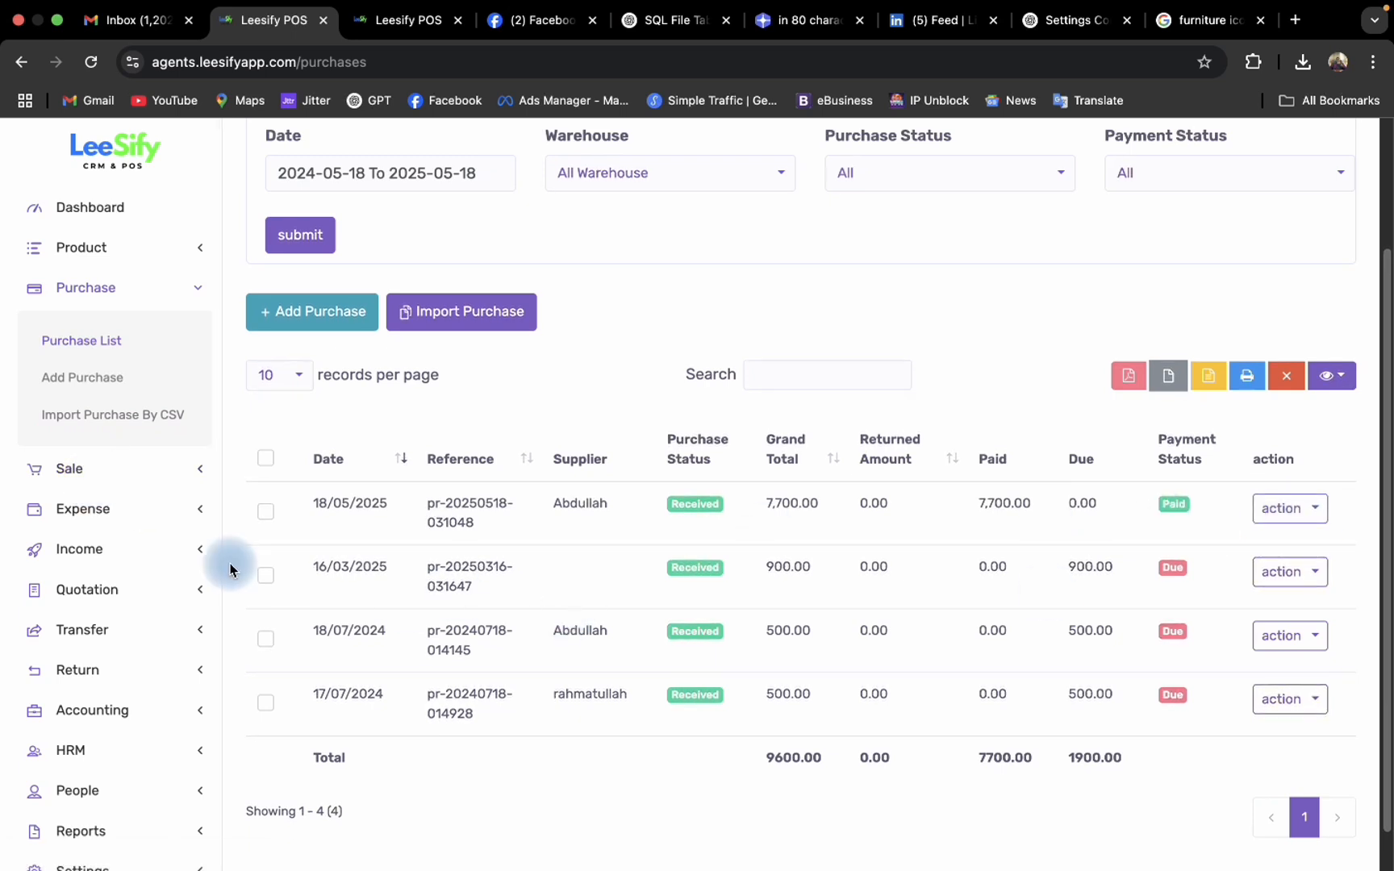
pyautogui.click(100, 418)
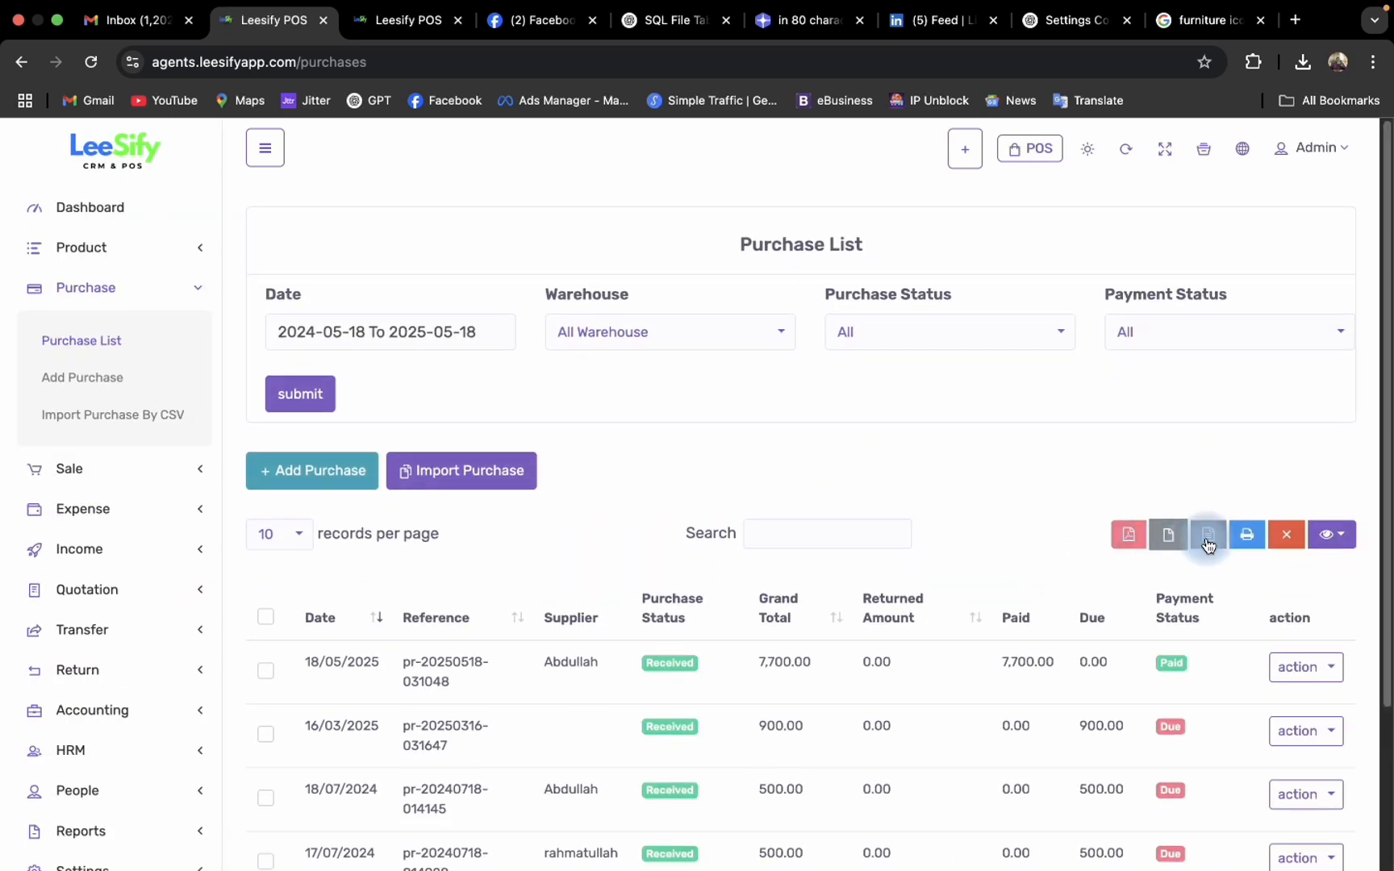
pyautogui.click(1208, 545)
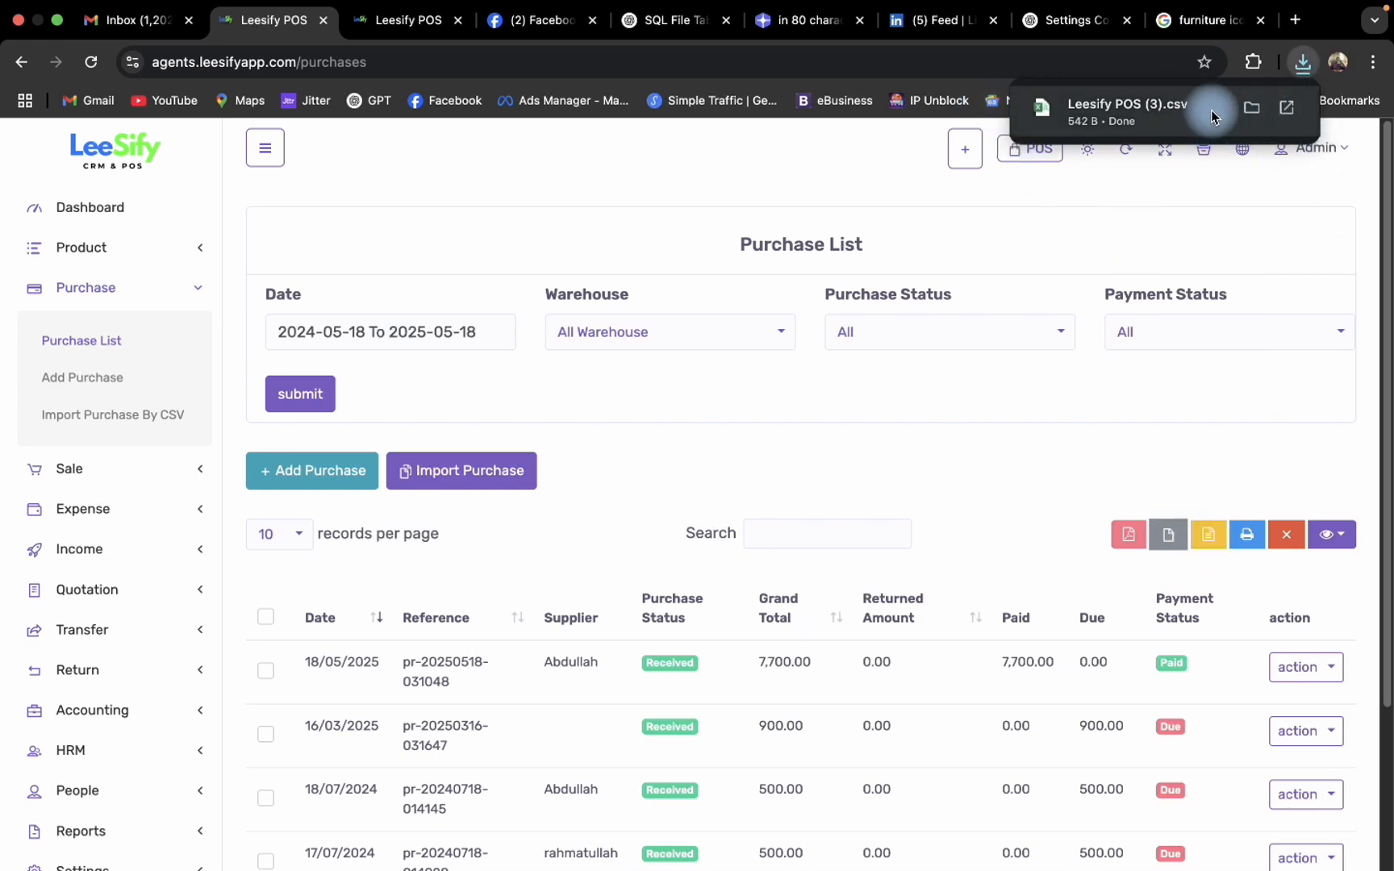
# - Open the Import Purchase form and attach the downloaded Leesify POS (3).csv as the CSV file to upload
pyautogui.scroll(-3, 806, 521)
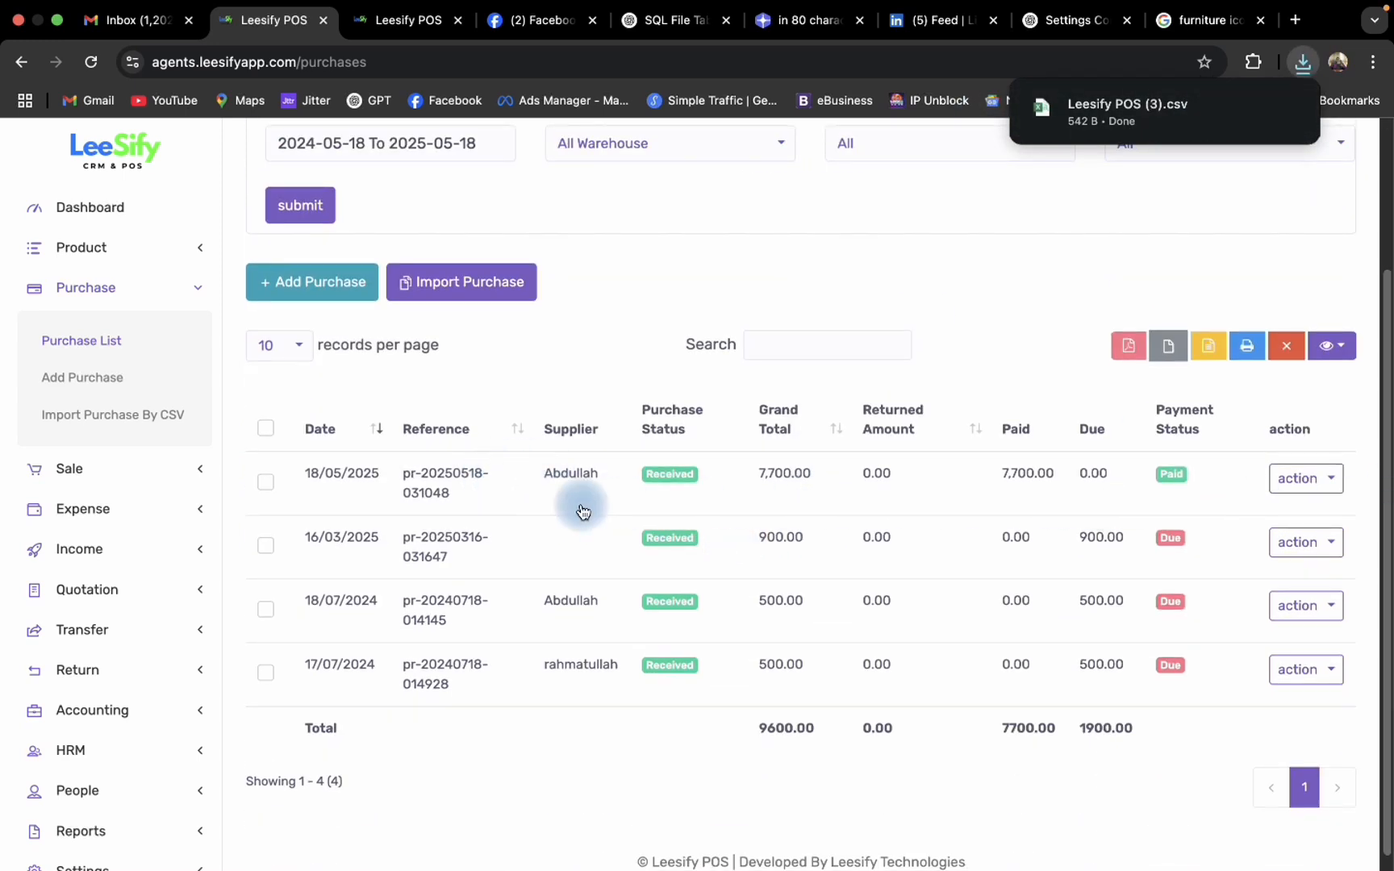
pyautogui.click(492, 280)
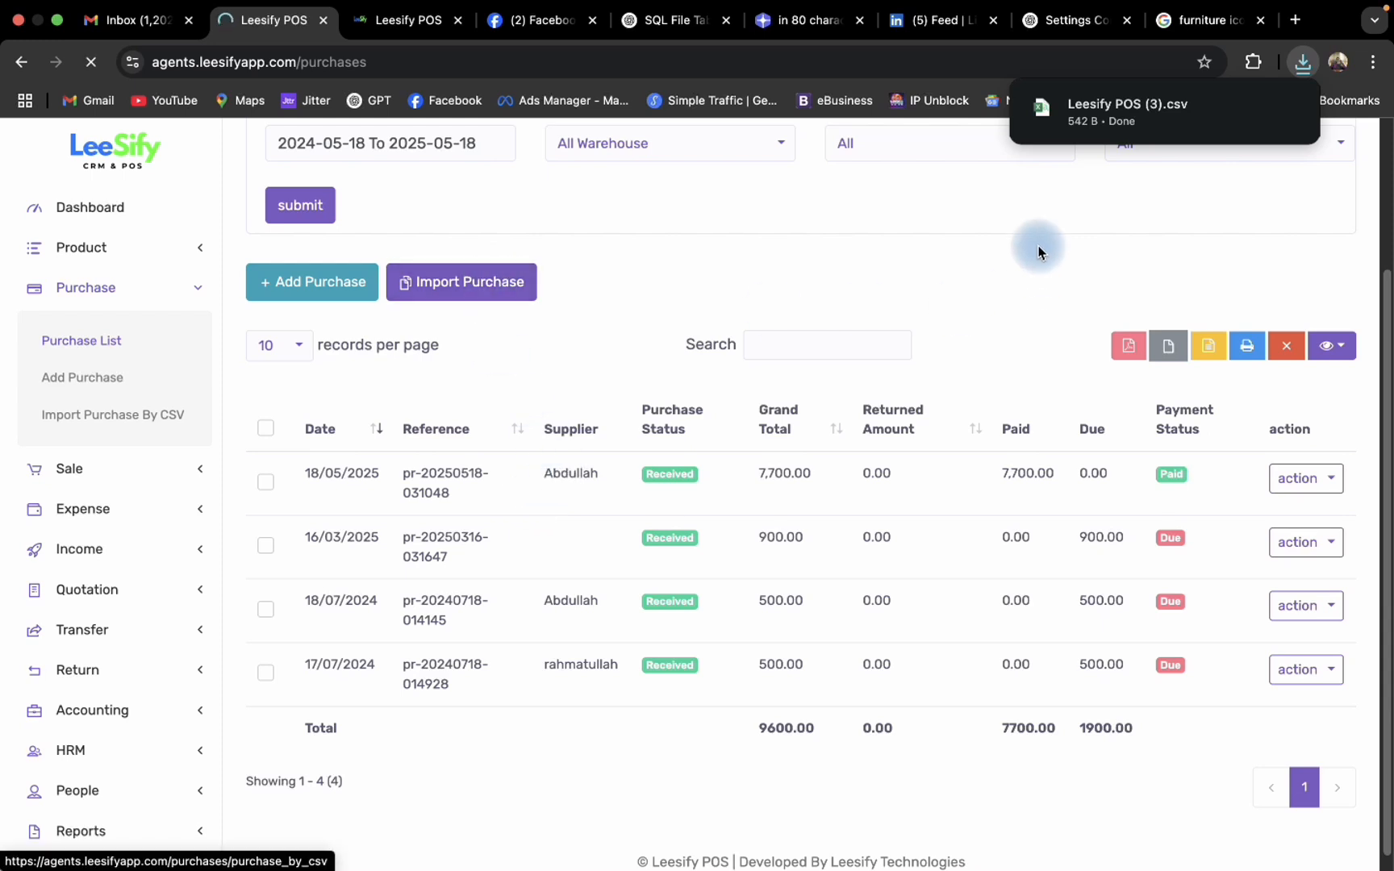
pyautogui.moveTo(1183, 136); pyautogui.dragTo(361, 557)
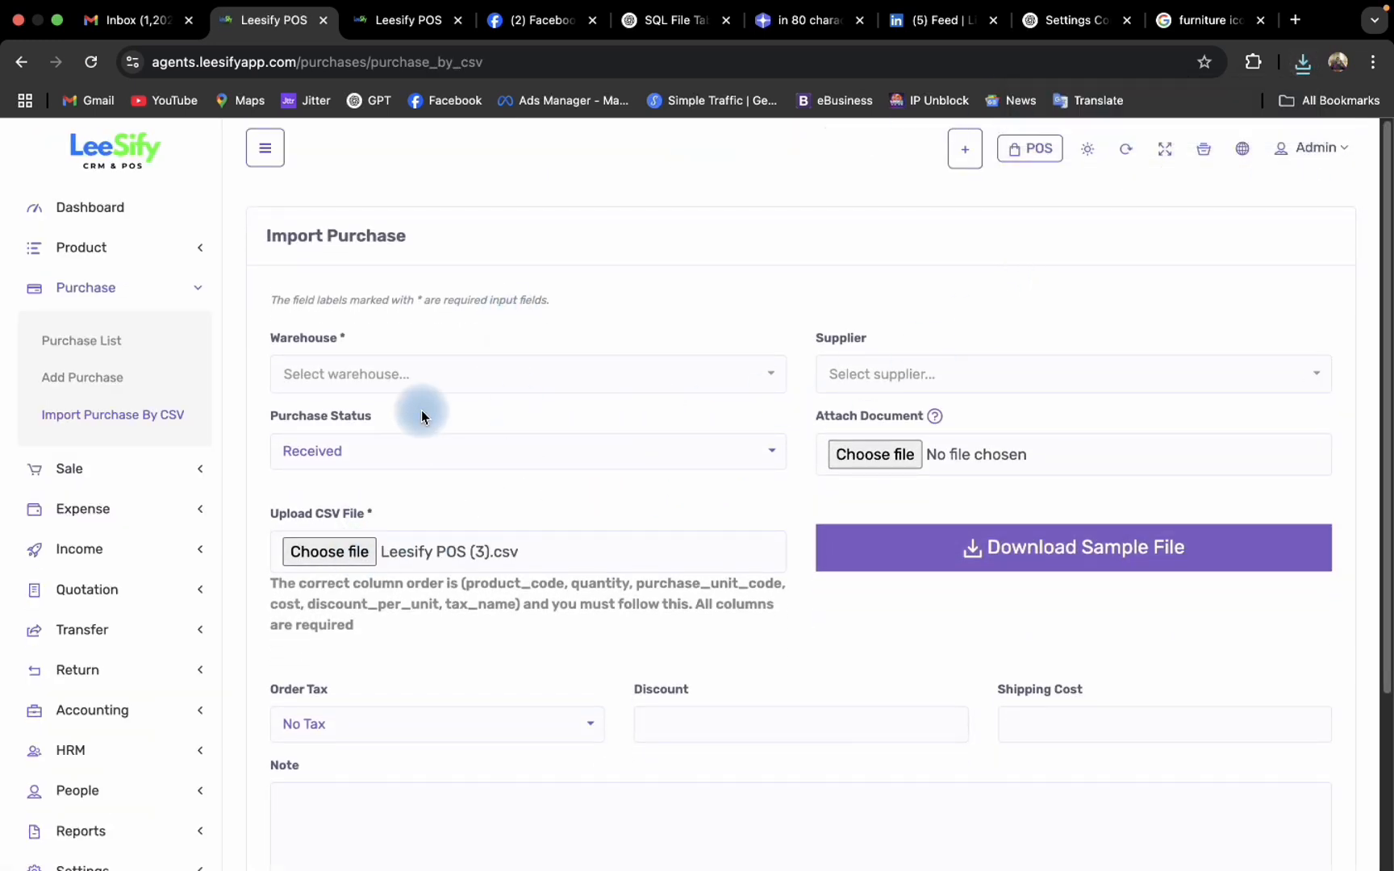